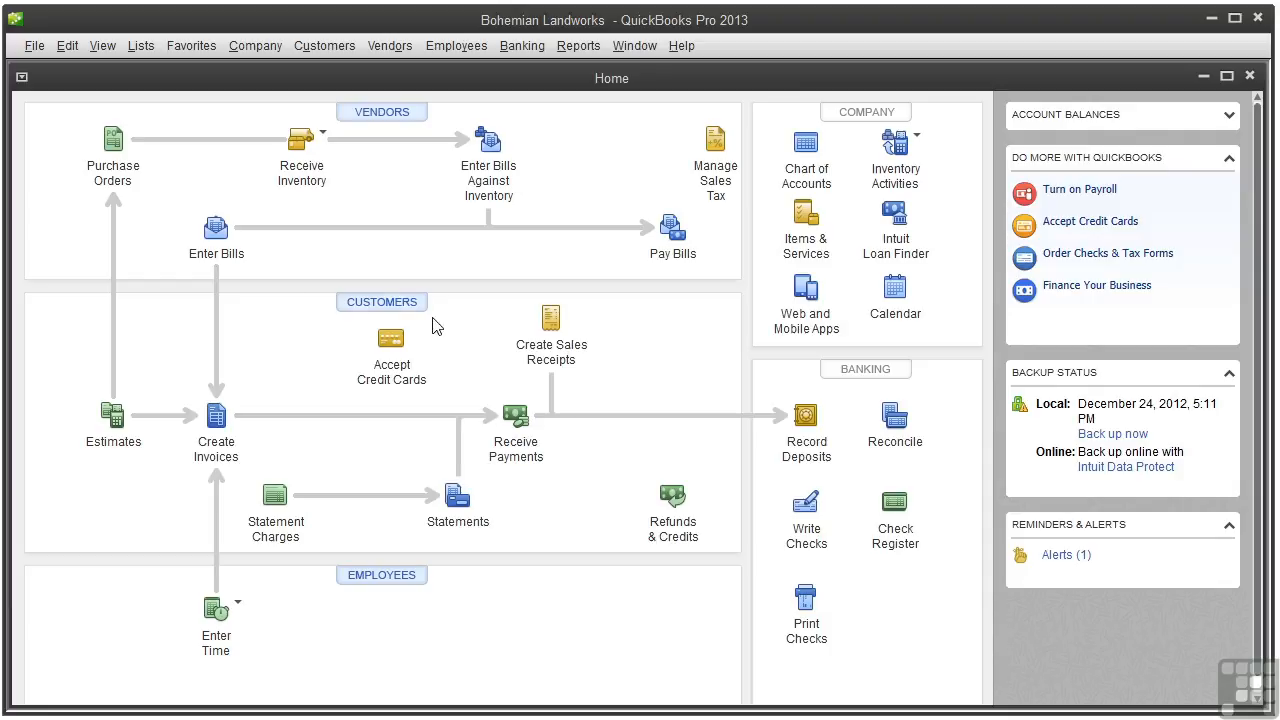
- Start a bank deposit that includes all the listed customer payments and date it 01/31/2013
click(805, 448)
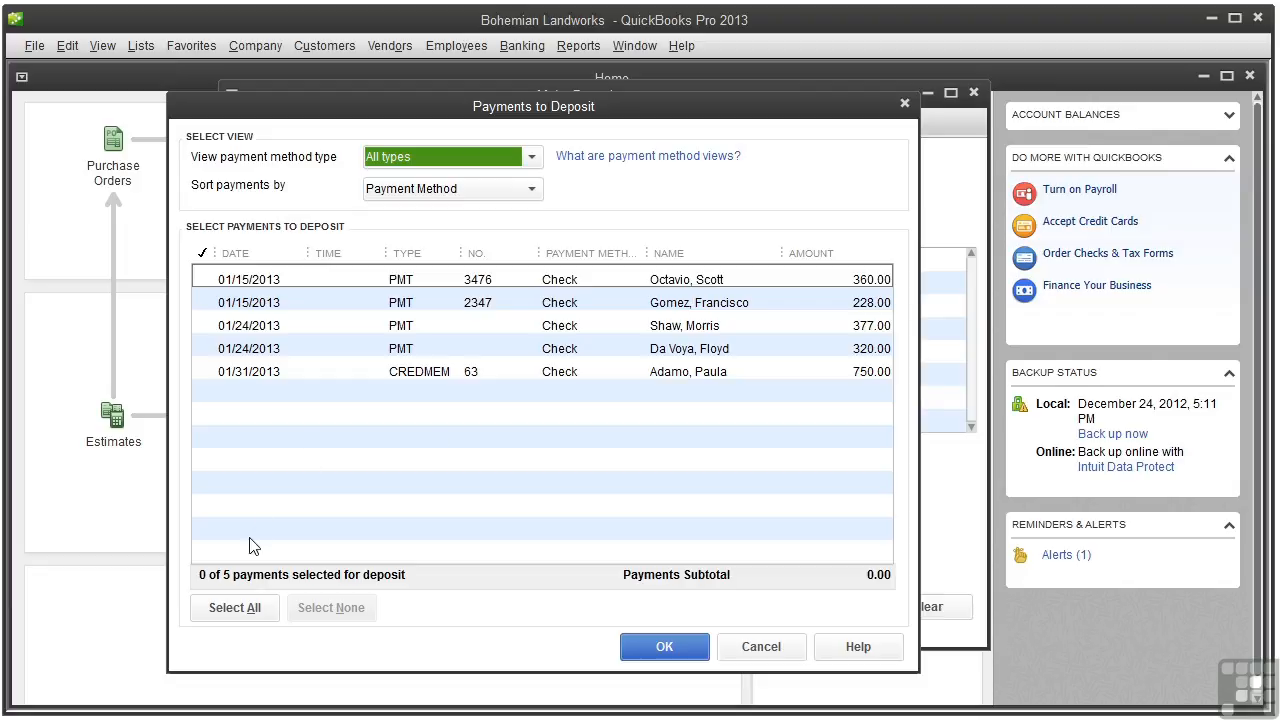
click(253, 620)
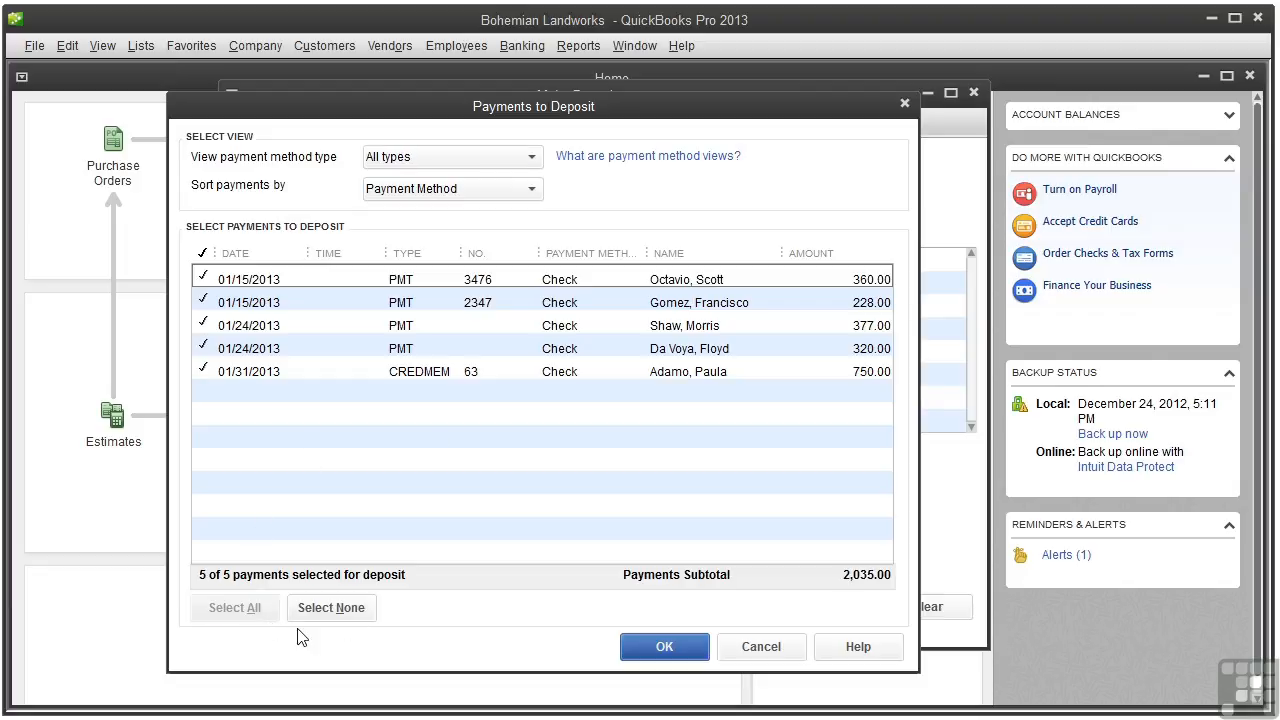
click(660, 647)
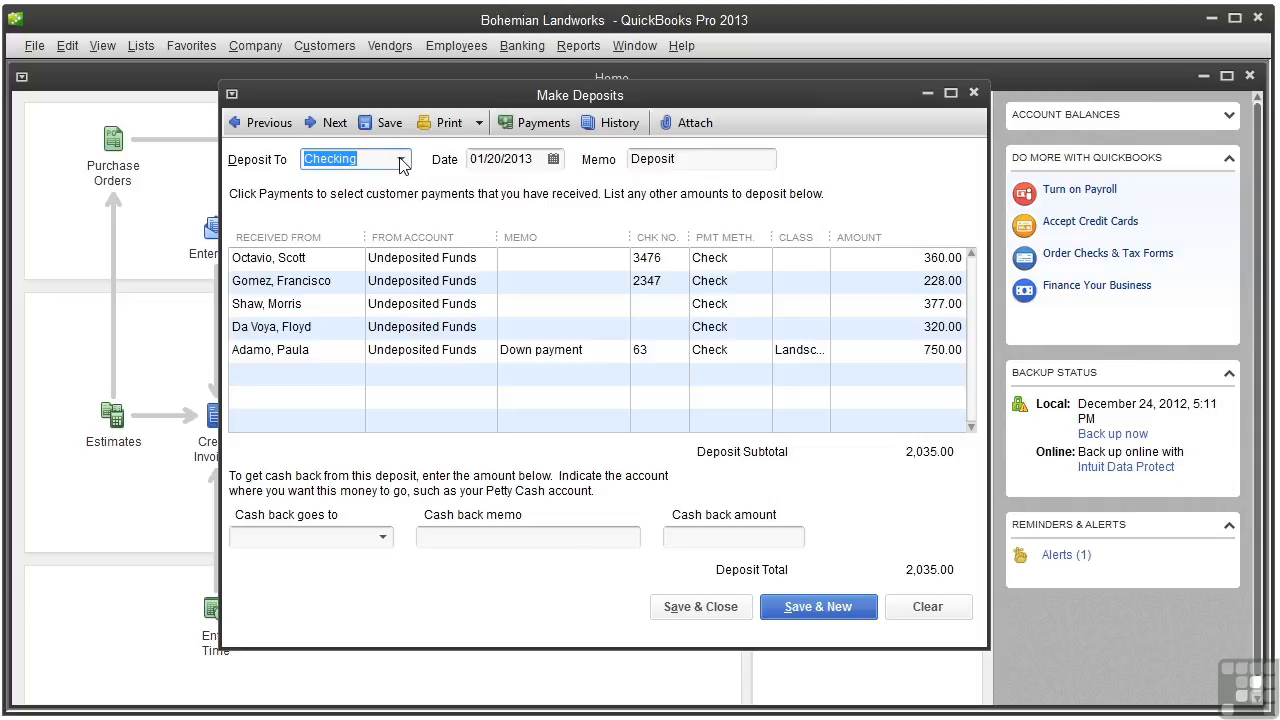
click(553, 160)
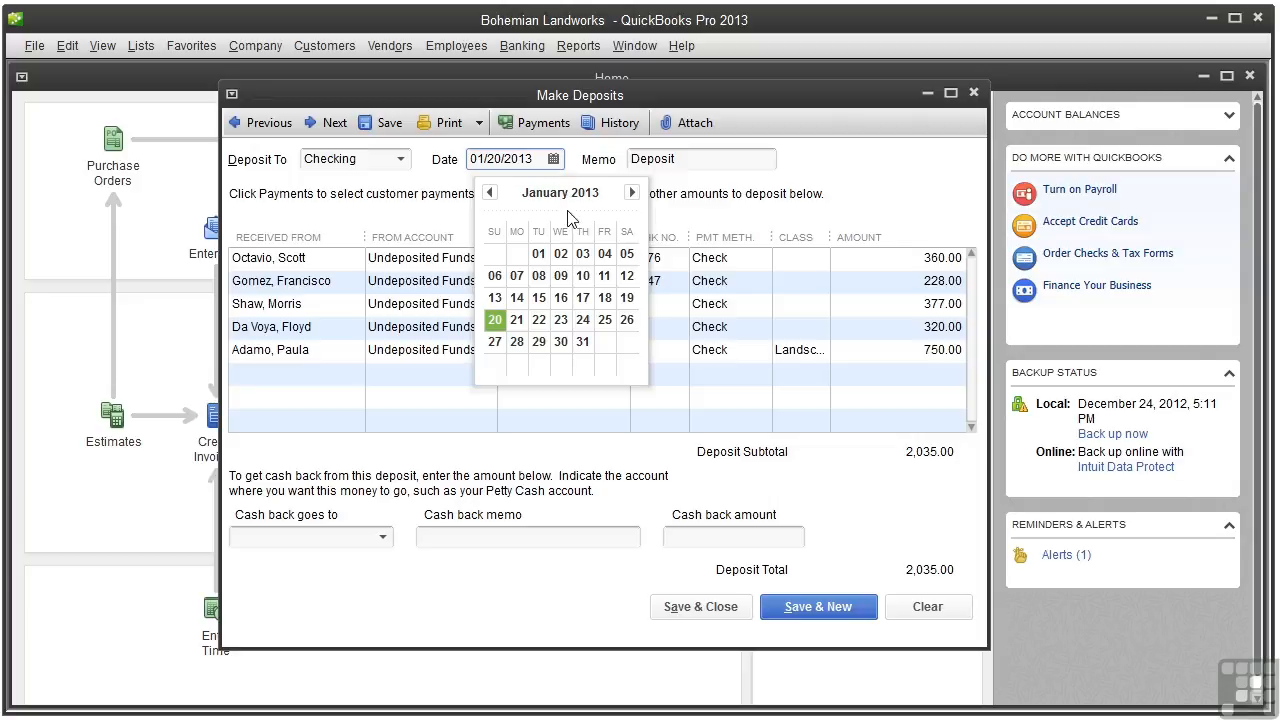
click(582, 342)
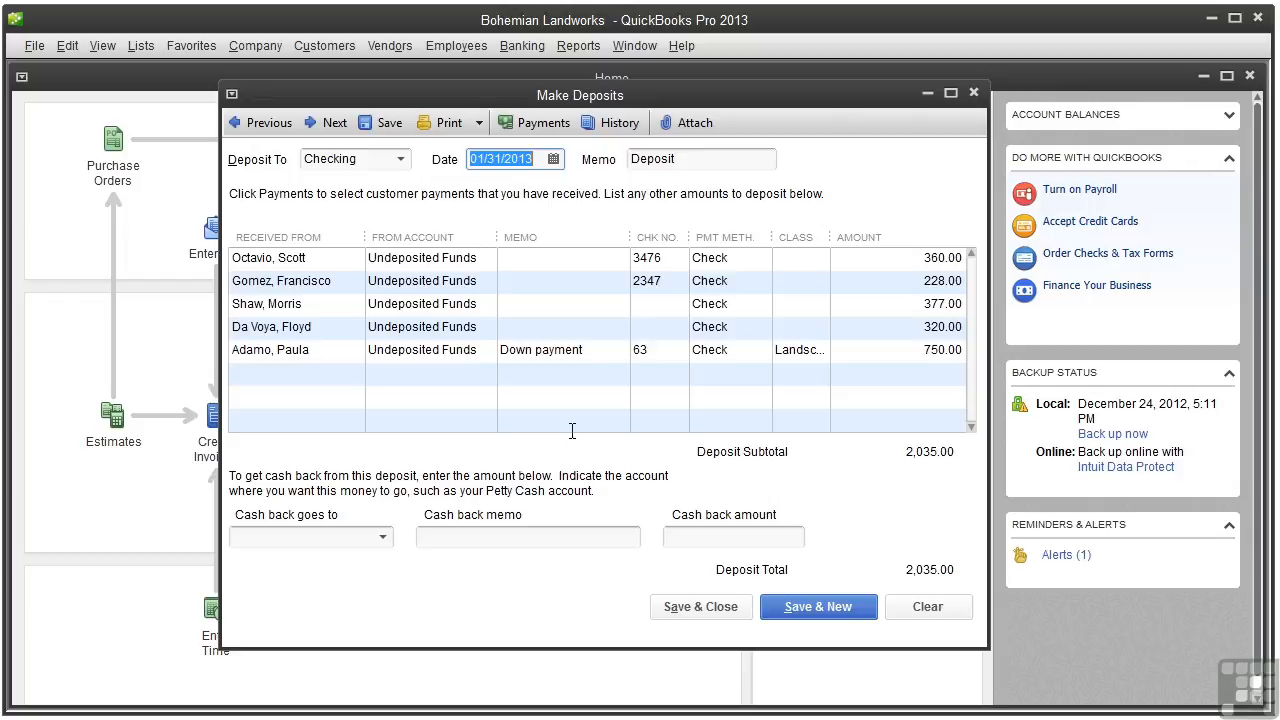
- Assign 500 cash back from the deposit to the Owners Draw account, then save and close the deposit
click(383, 538)
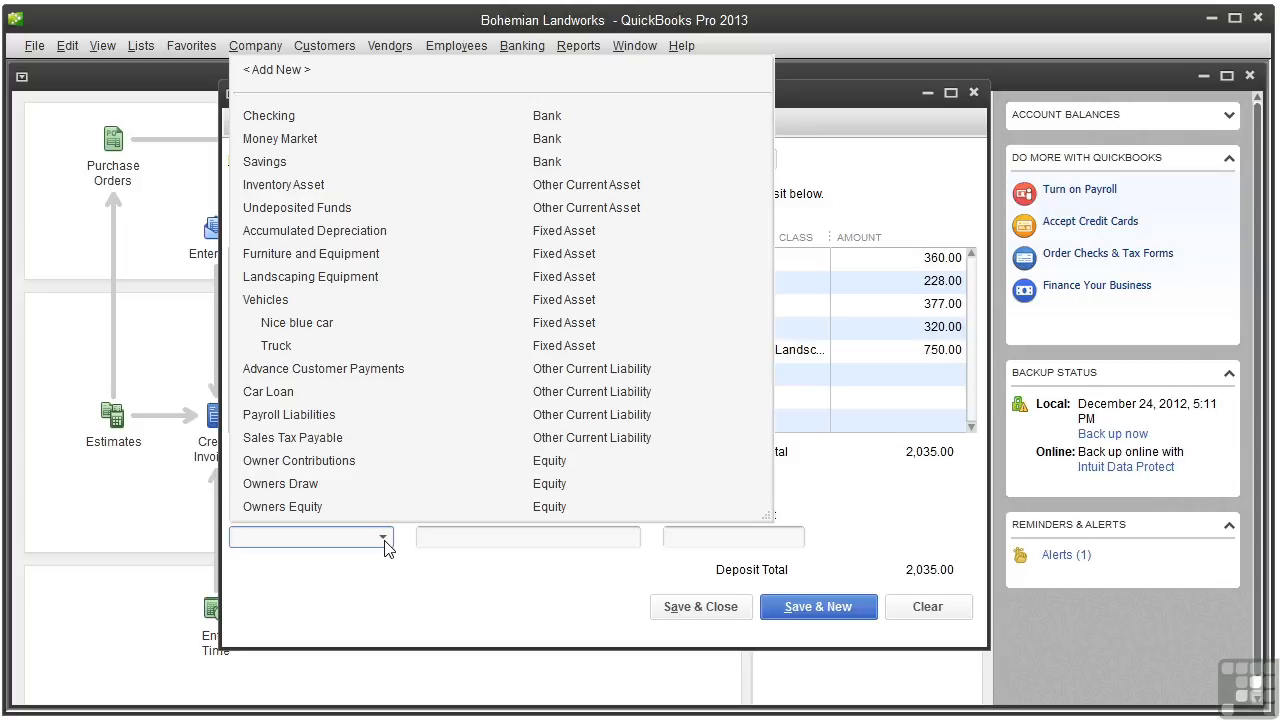
click(352, 486)
click(440, 536)
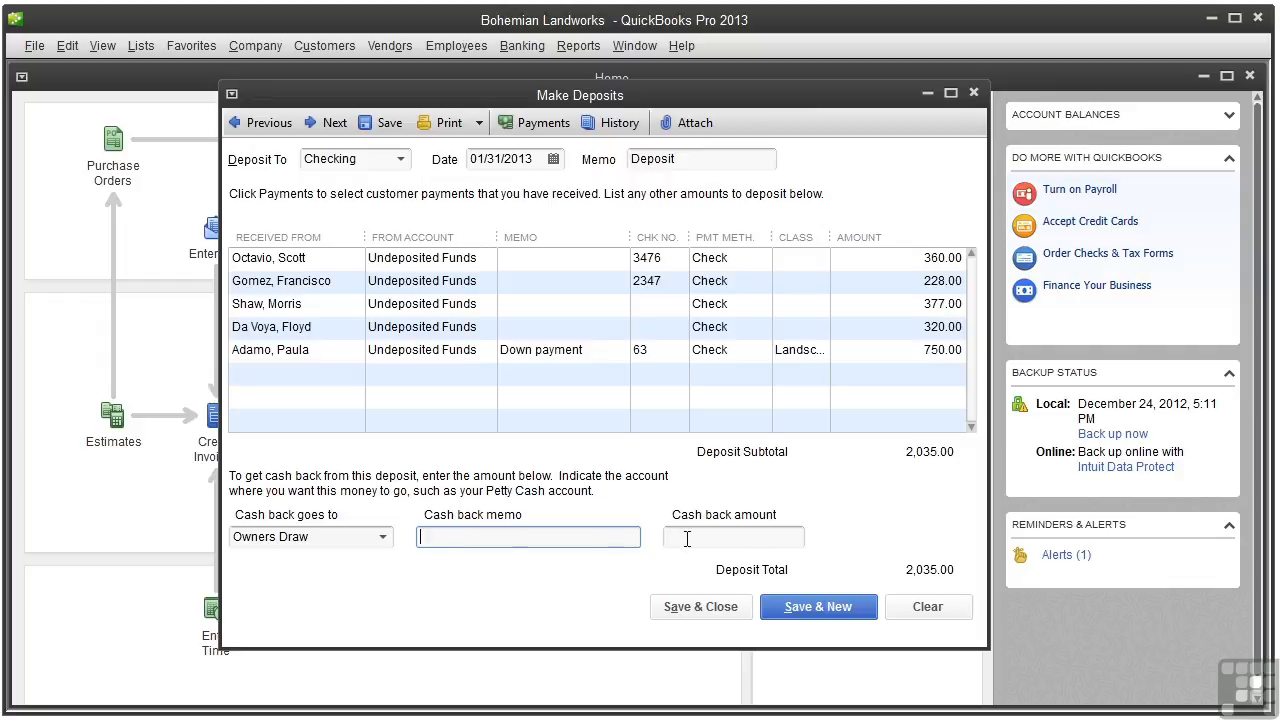
click(768, 538)
text(500)
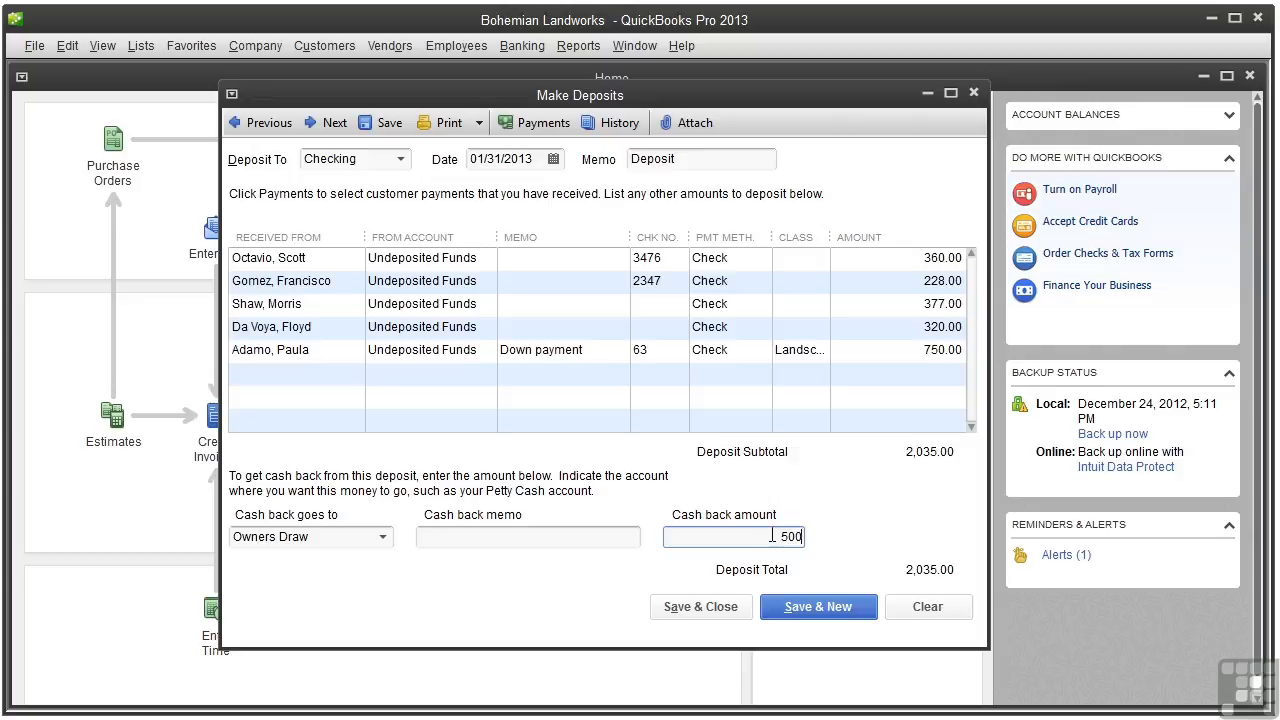
click(698, 610)
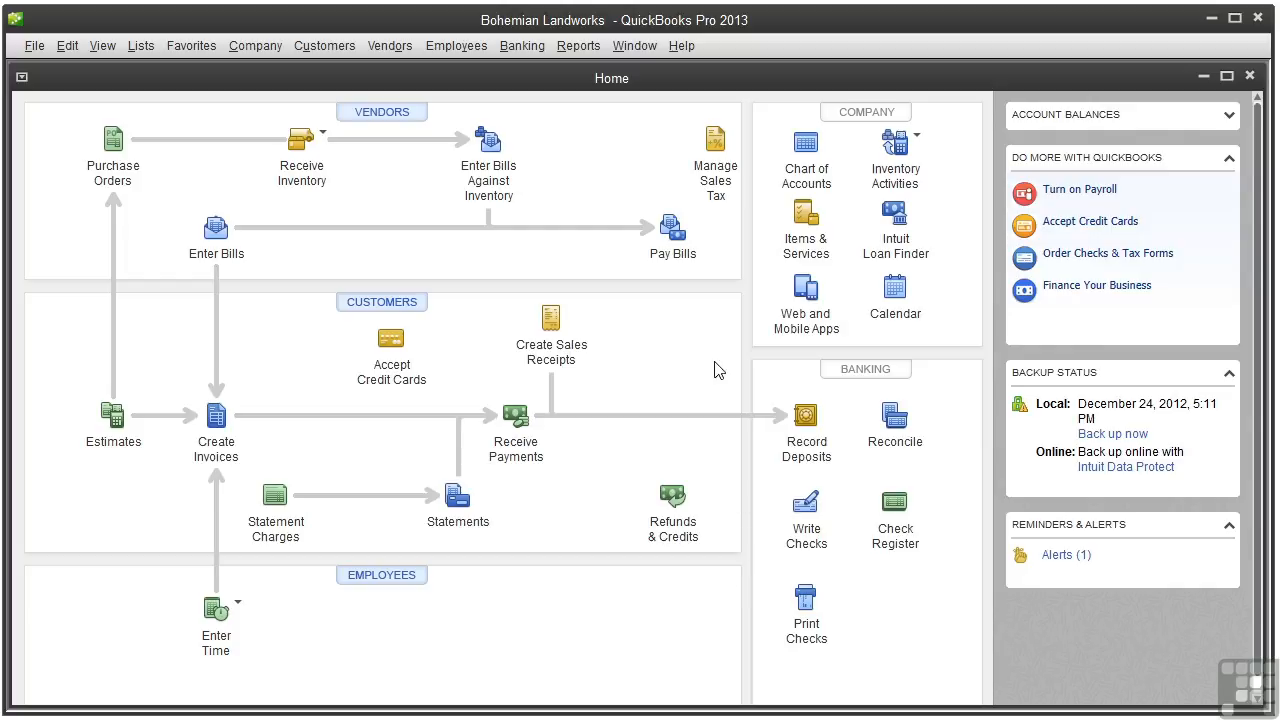
- Review the QuickReport for the Repairs and Maintenance account from the chart of accounts, then close both windows
click(798, 176)
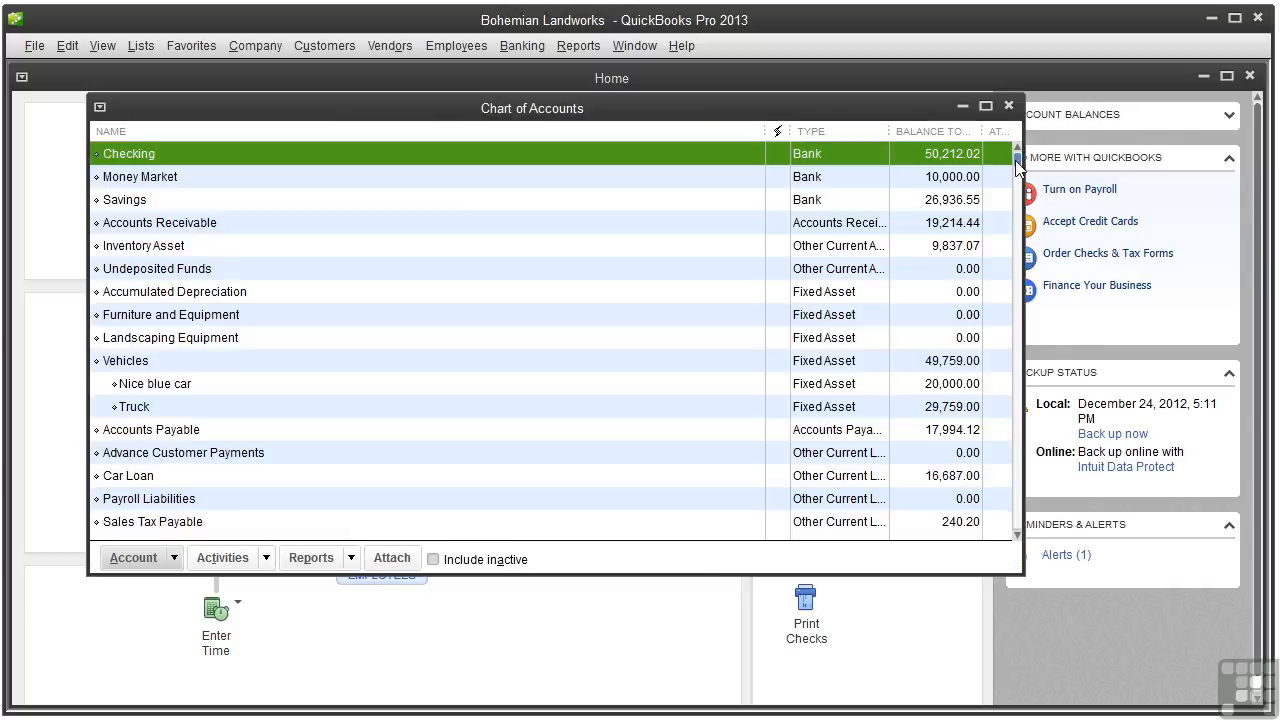
drag(1016, 163, 991, 511)
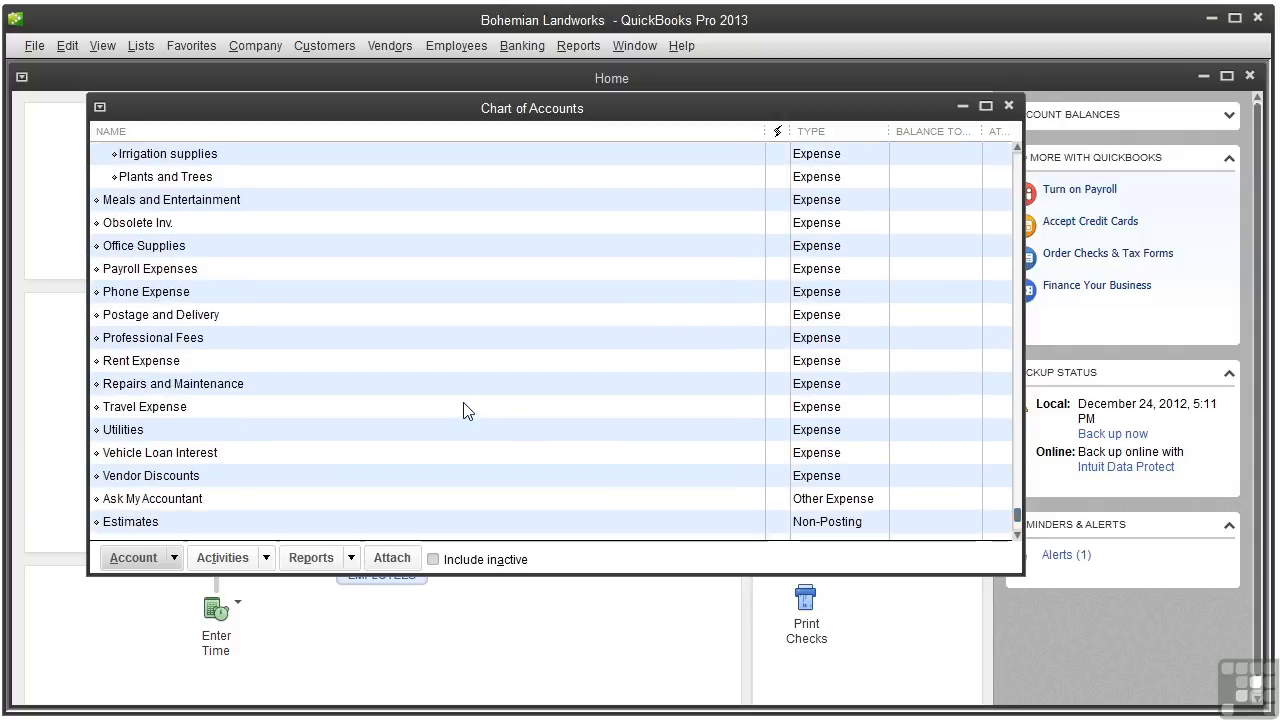
double_click(272, 393)
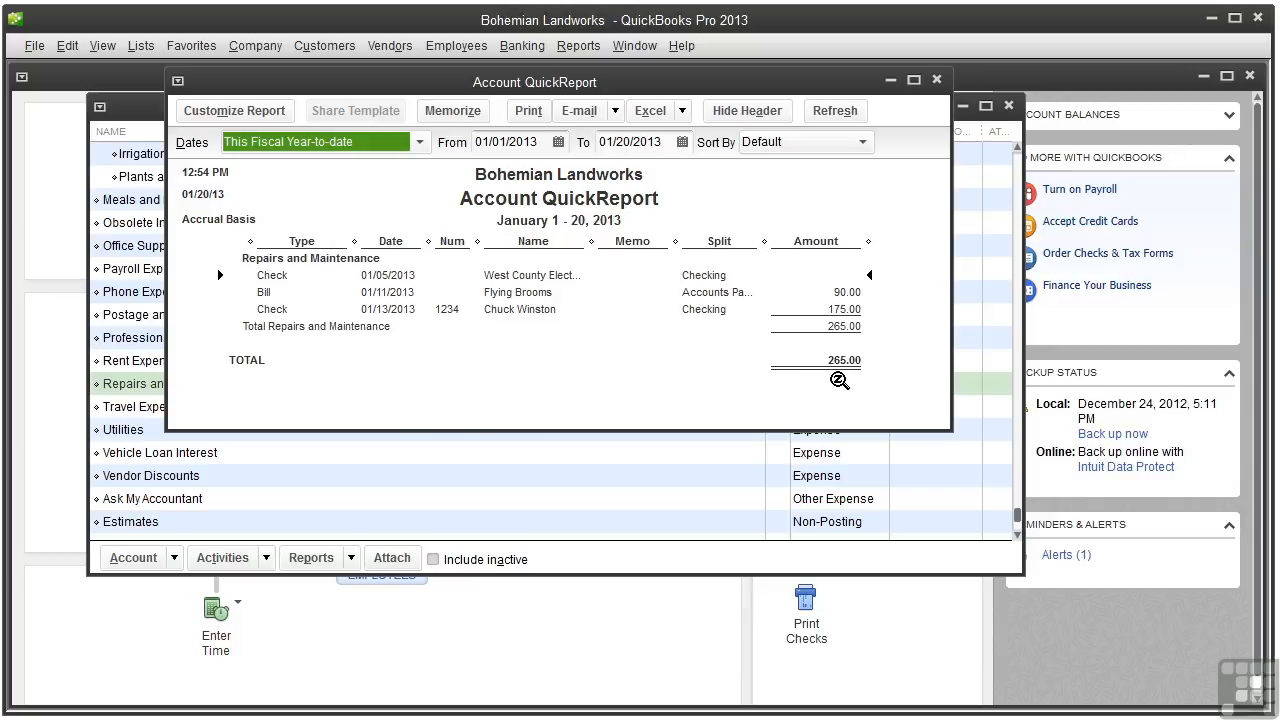
click(937, 80)
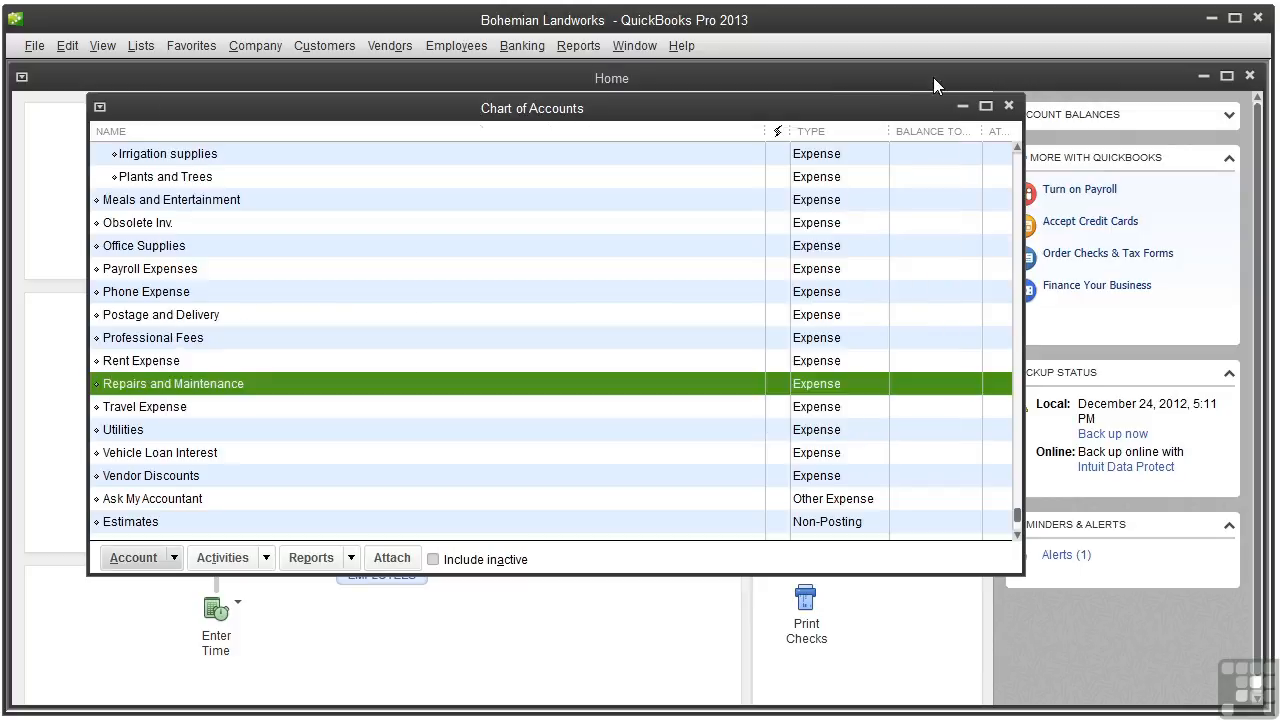
click(1008, 106)
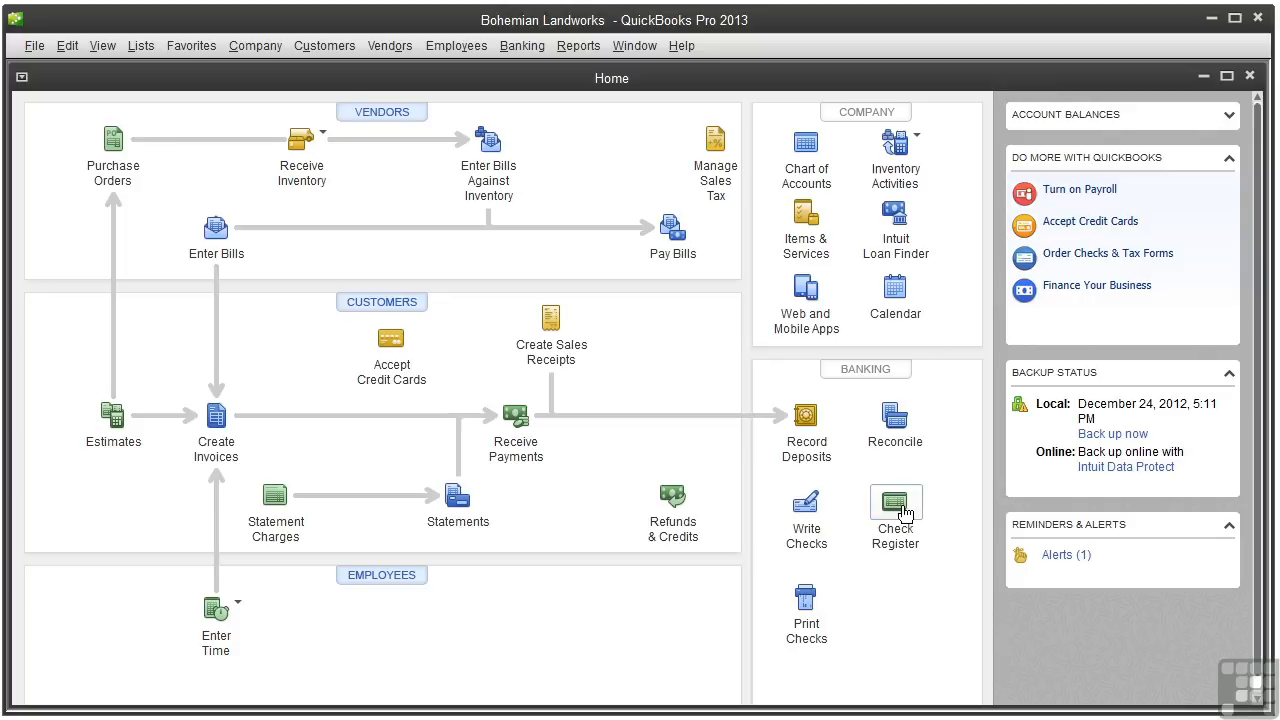
- In the Checking account register, start a new transaction dated 01/19/2013 with Acme Insurance as the payee
click(897, 522)
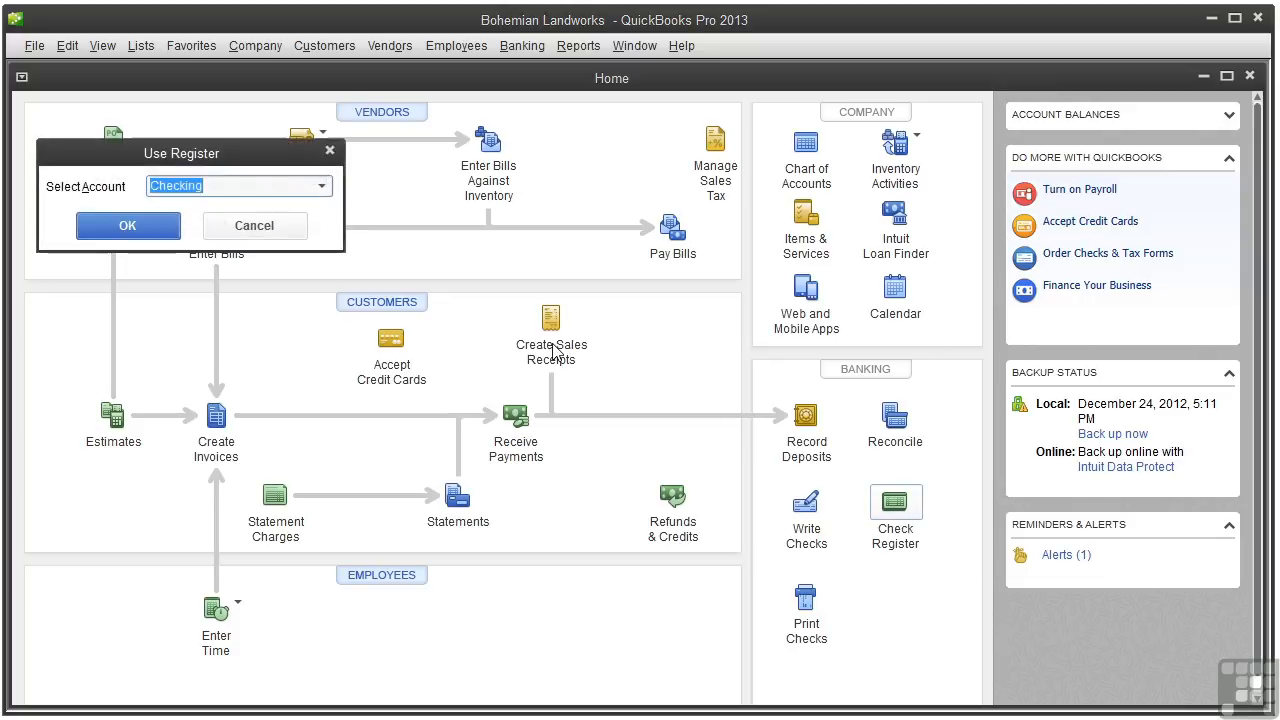
click(139, 228)
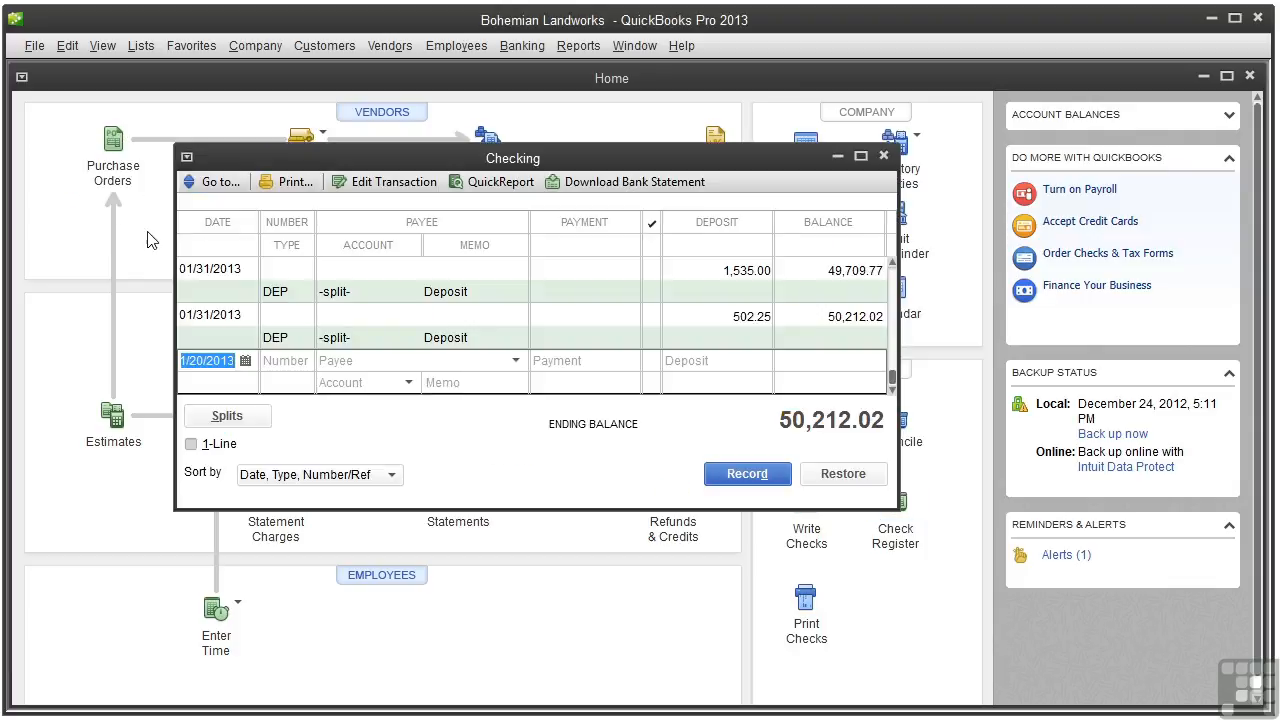
click(237, 363)
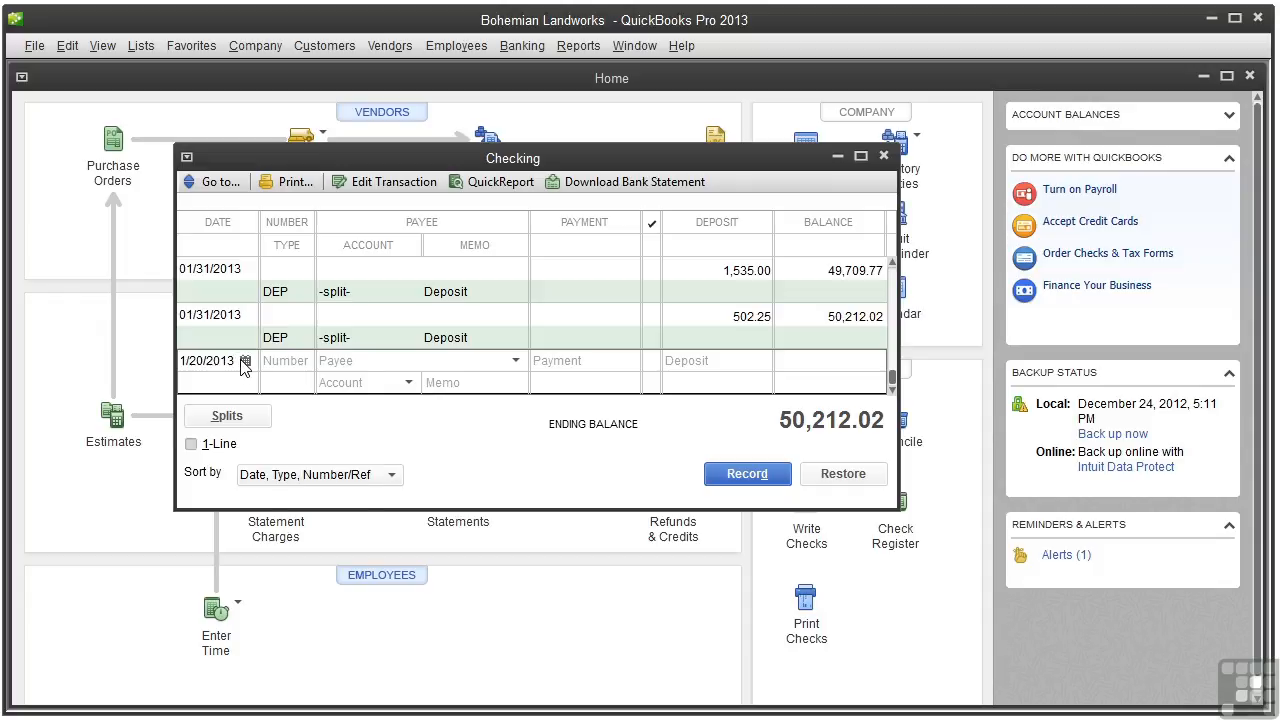
click(245, 361)
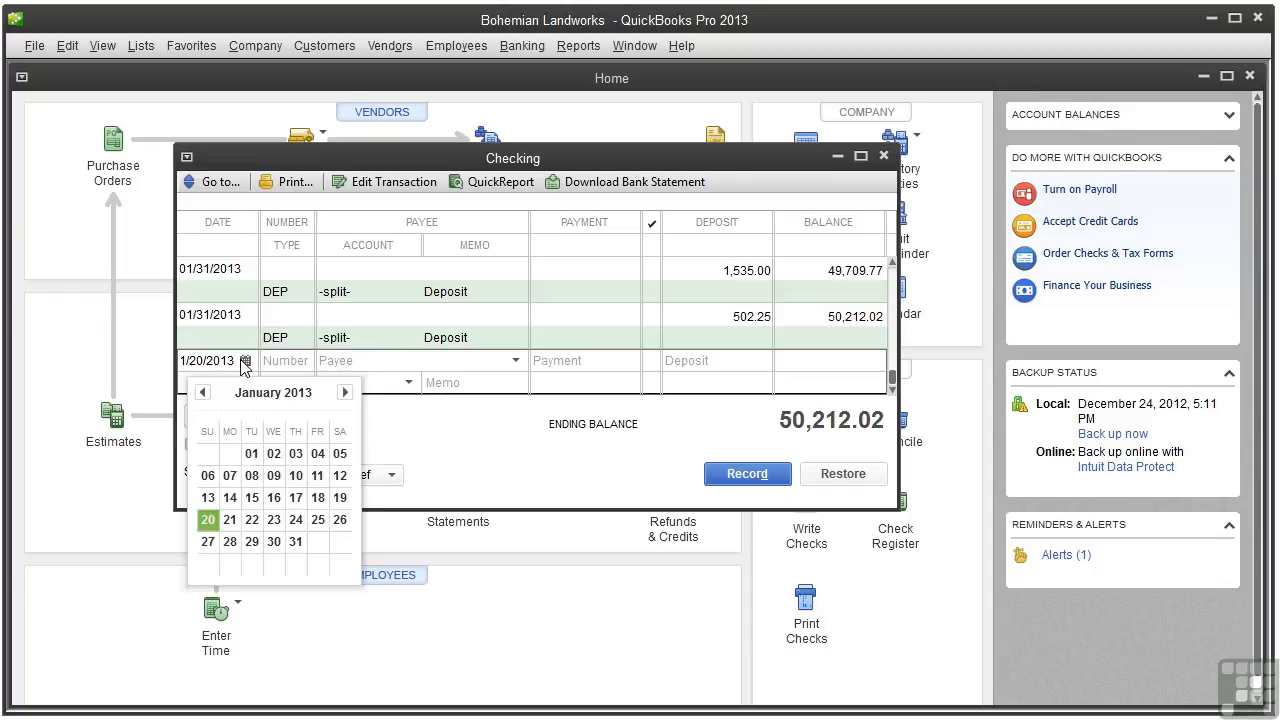
click(339, 497)
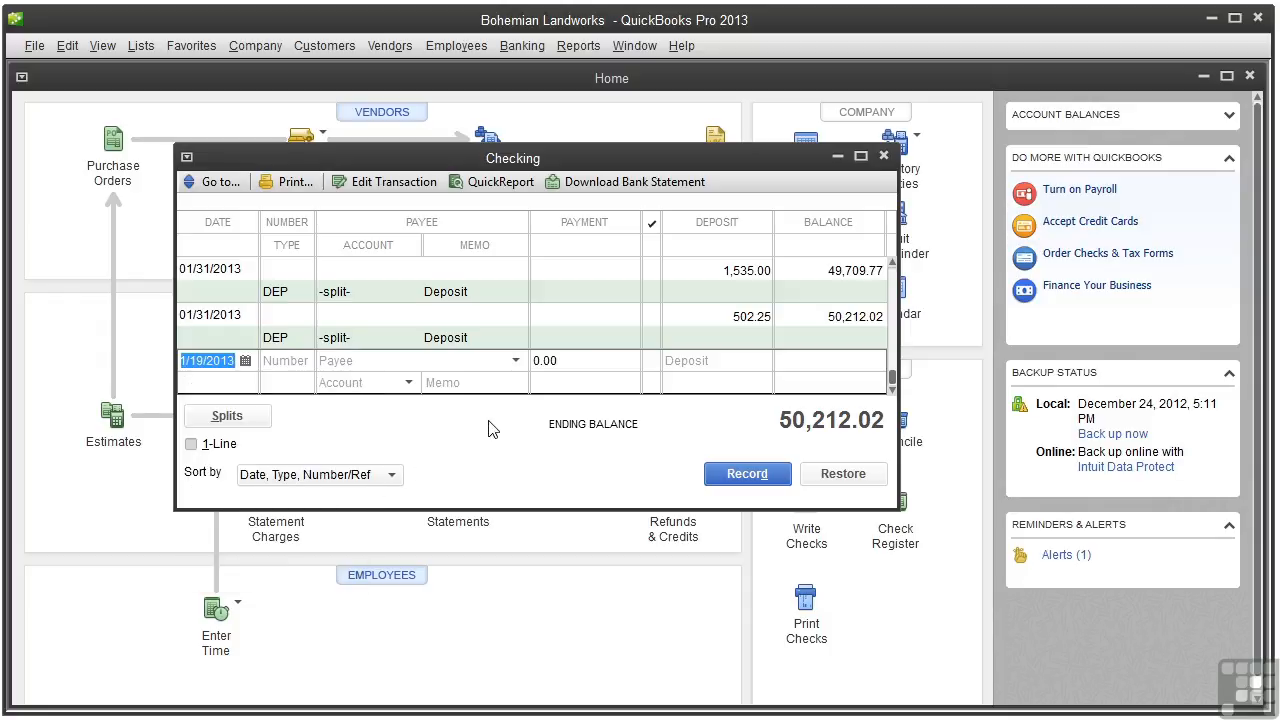
click(516, 363)
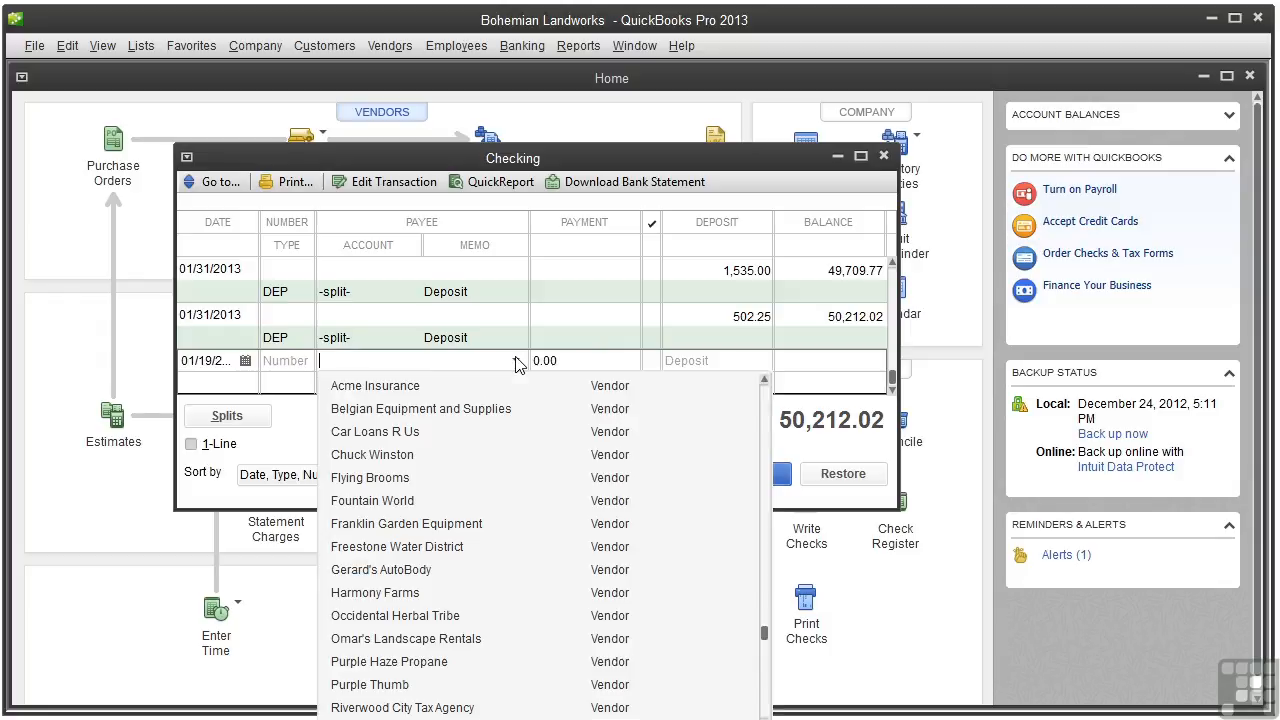
click(440, 387)
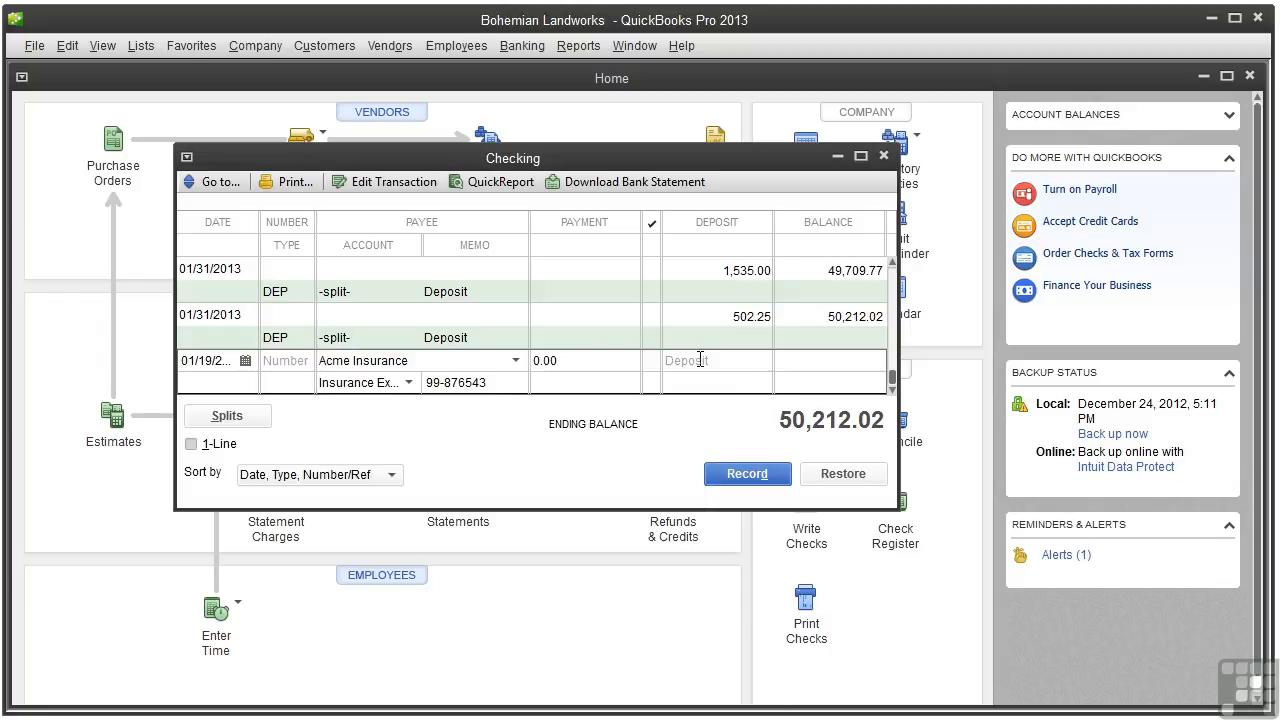
- Enter a deposit of 823.45 for the Acme Insurance transaction and assign it to the Repairs and Maintenance account
click(722, 362)
text(823.45)
key(Tab)
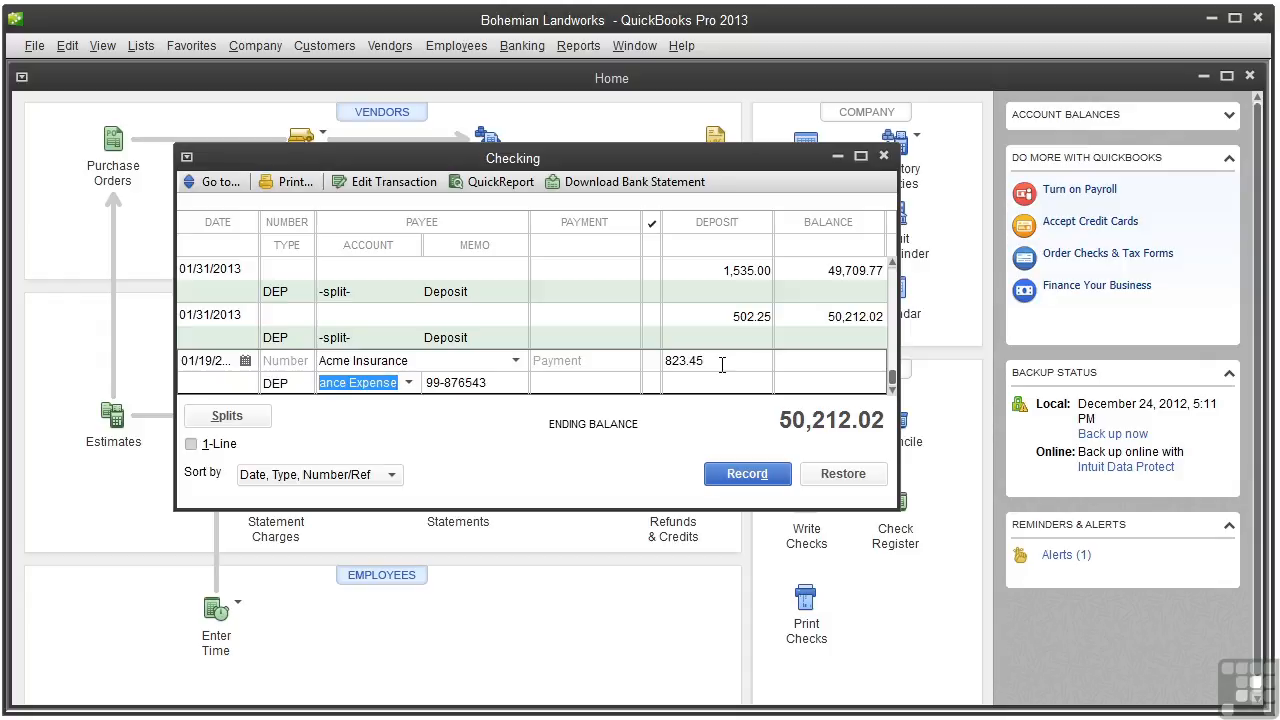
click(408, 384)
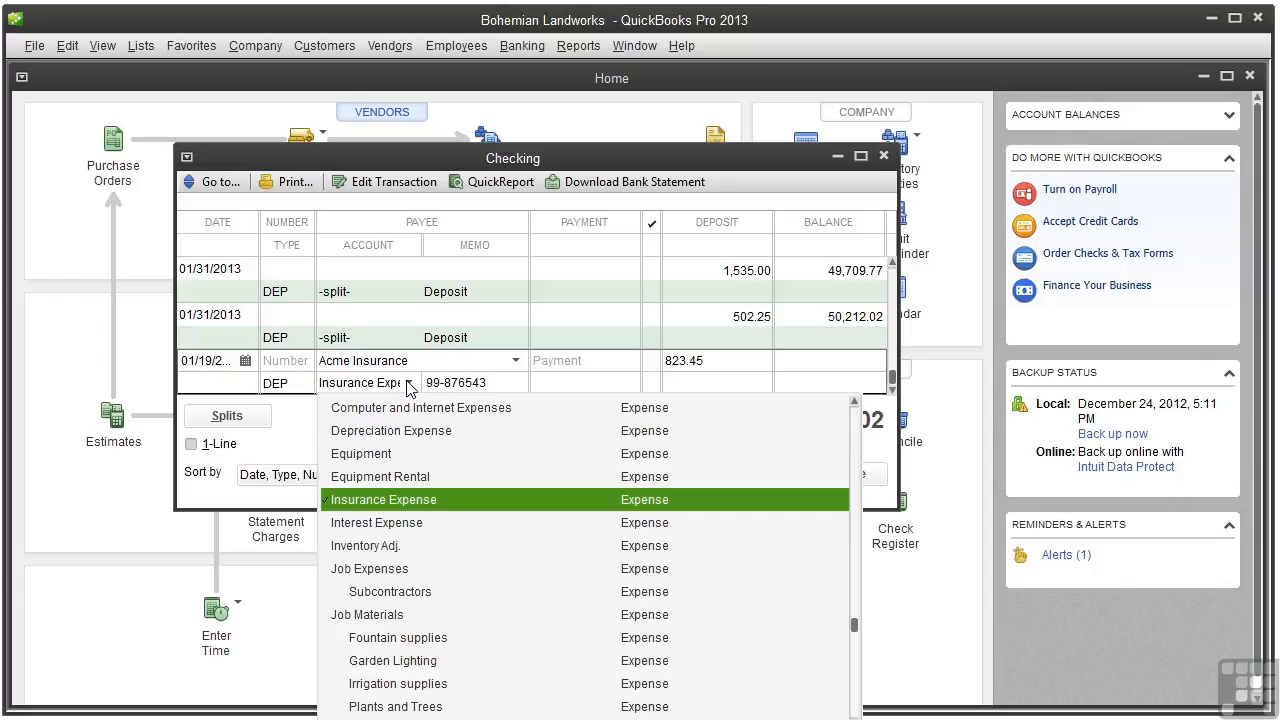
scroll(734, 591, down, 6)
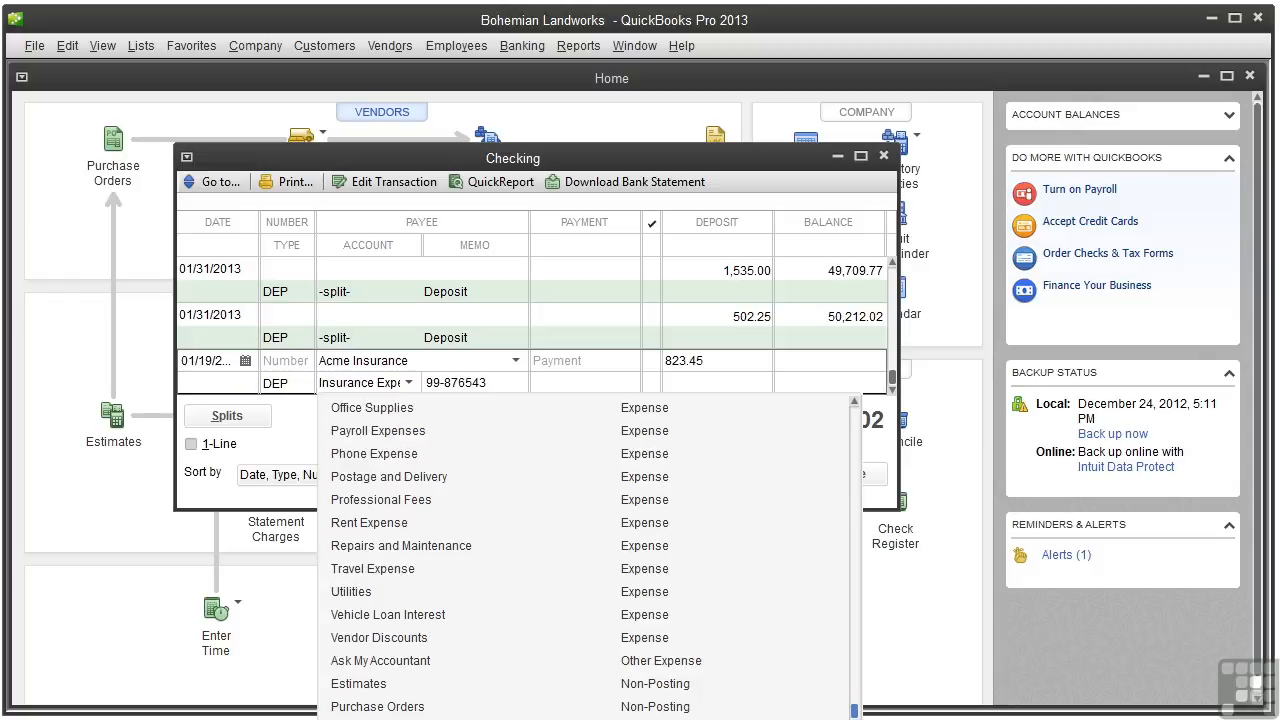
click(465, 555)
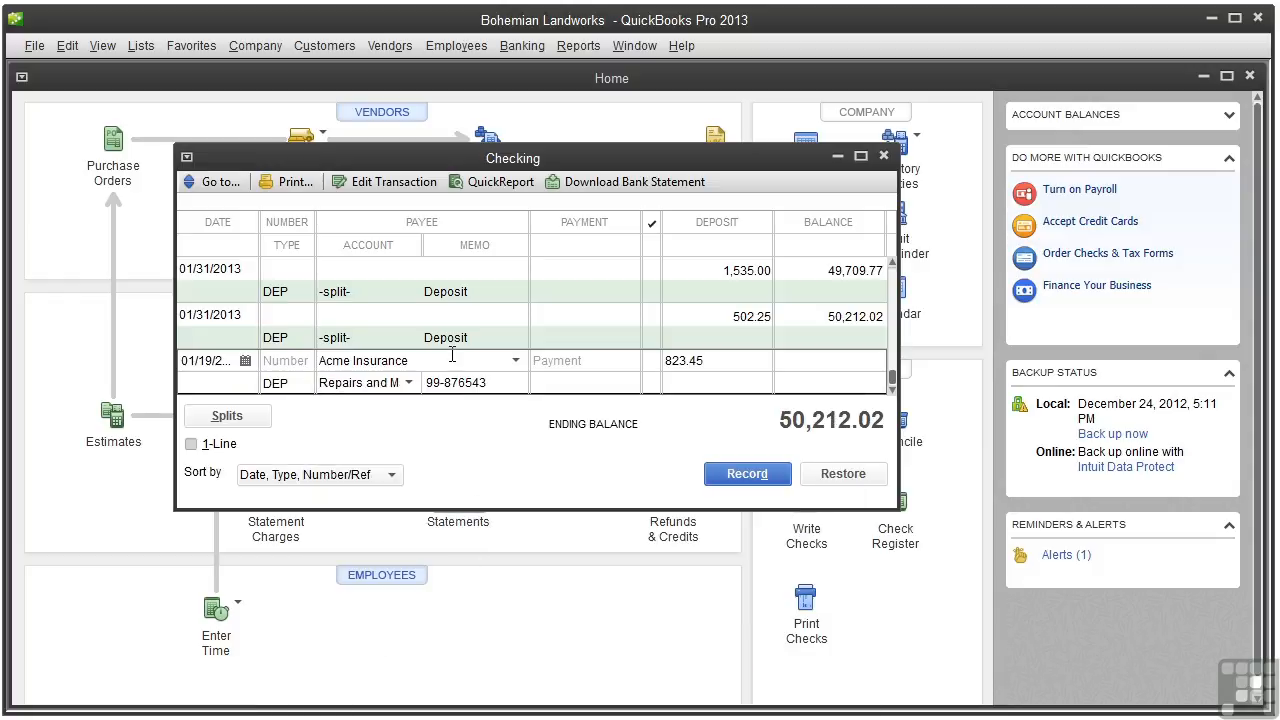
- Replace the transaction's memo with "insurance claim for roof", record the deposit and close the register
drag(489, 382, 420, 388)
text(in)
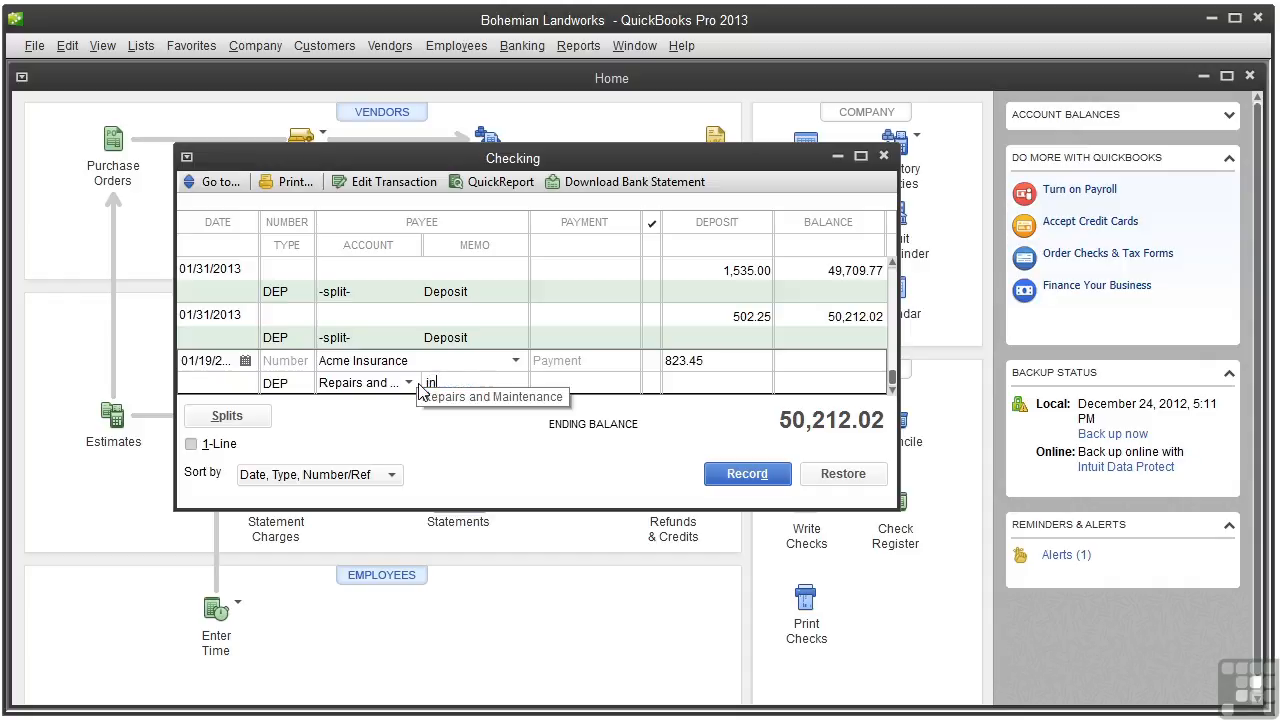
text(surance claim for roof)
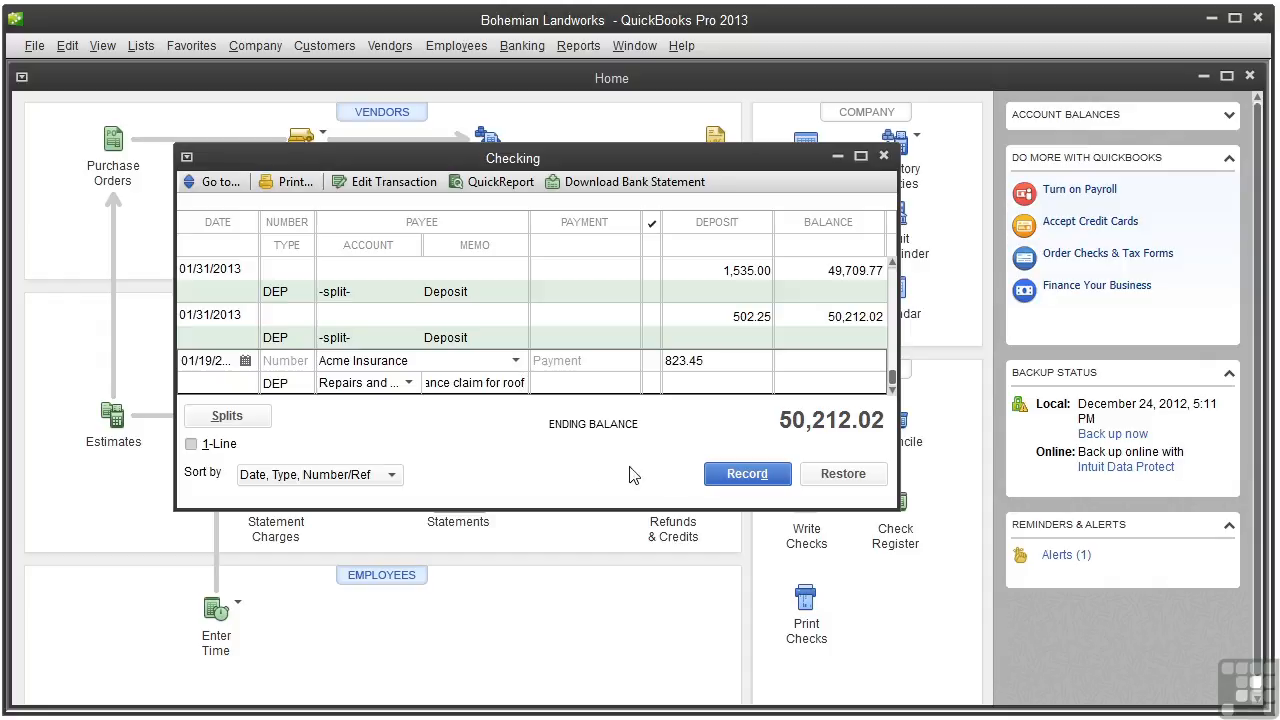
click(750, 476)
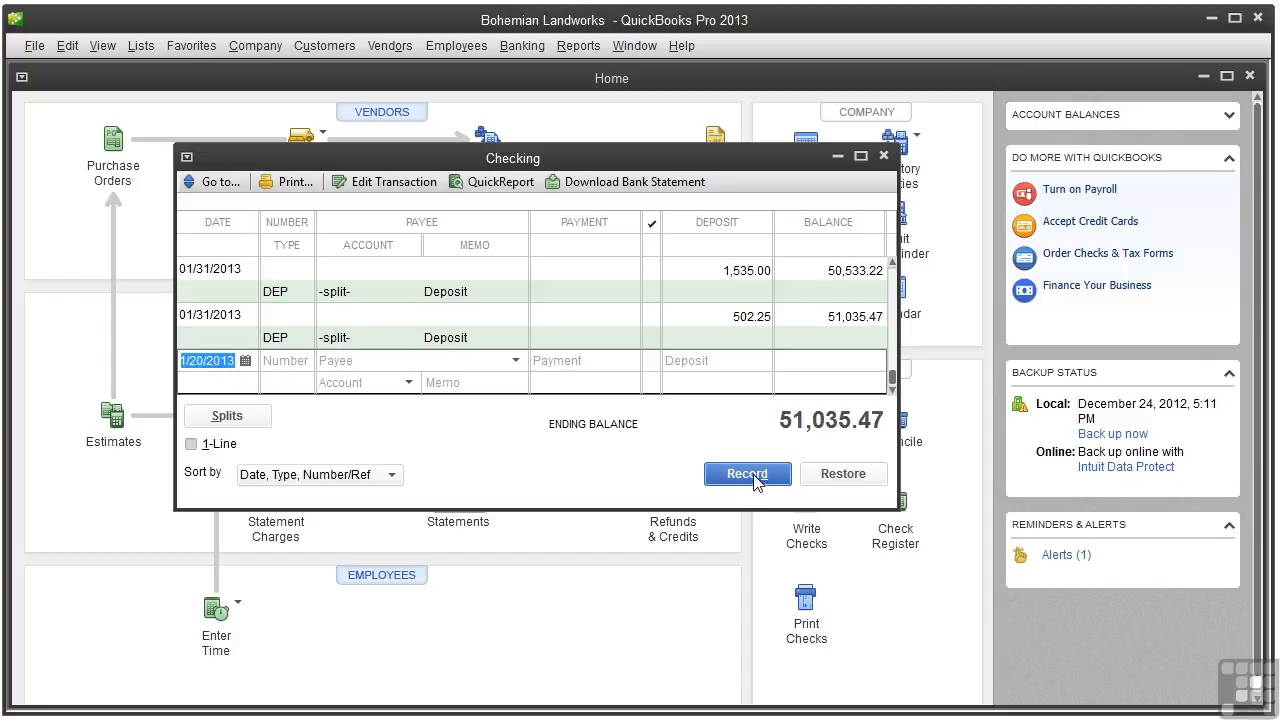
click(884, 157)
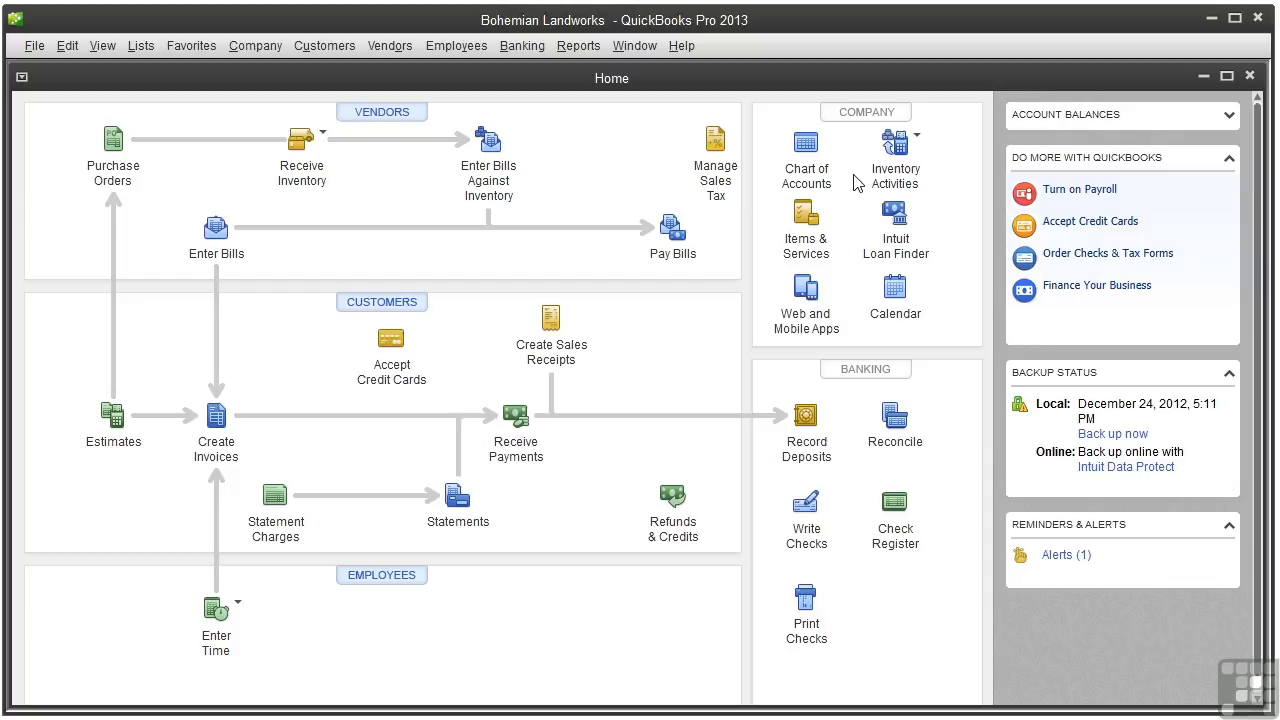
- Check how the Acme Insurance deposit appears in the Repairs and Maintenance QuickReport, then return to the Home page
click(813, 179)
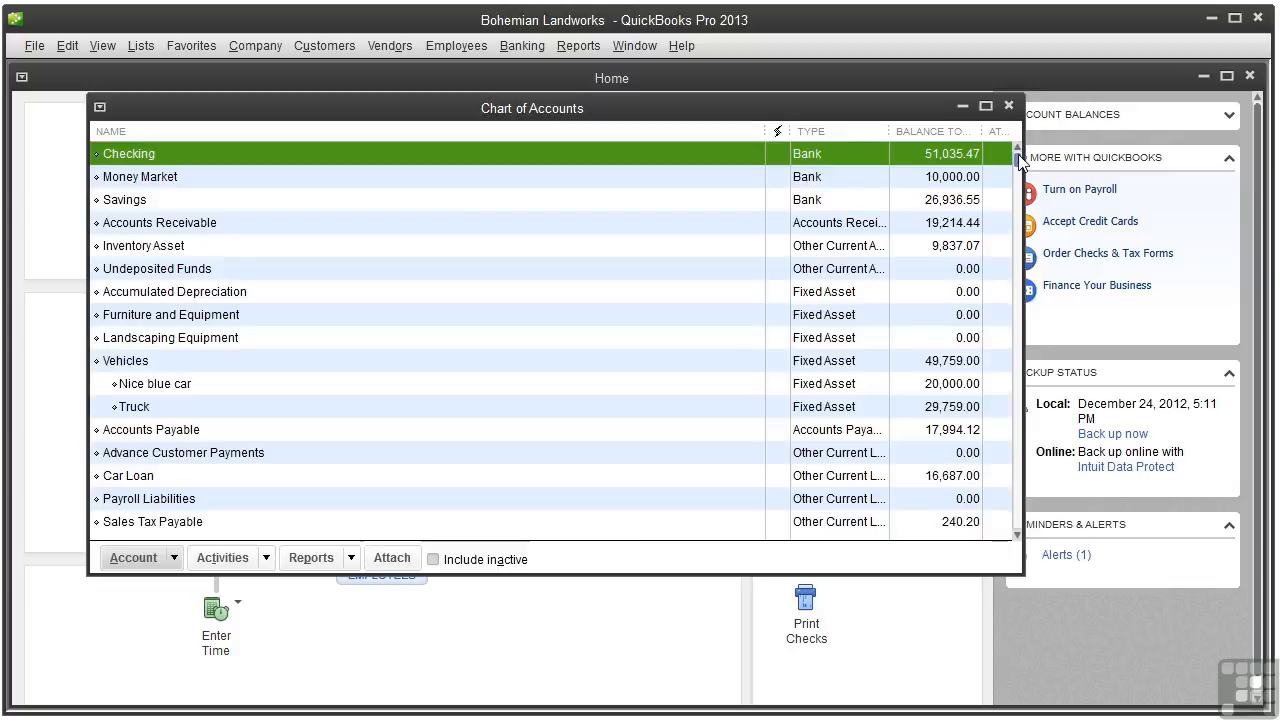
drag(1018, 158, 1033, 532)
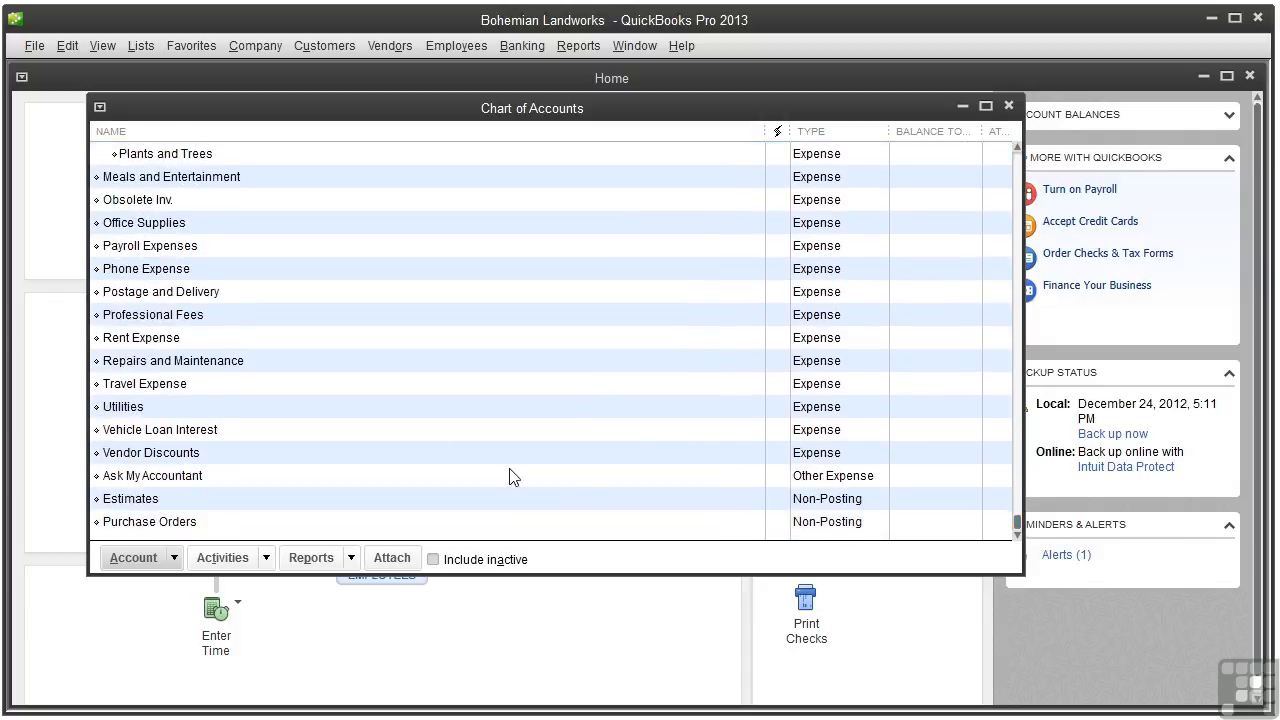
double_click(254, 364)
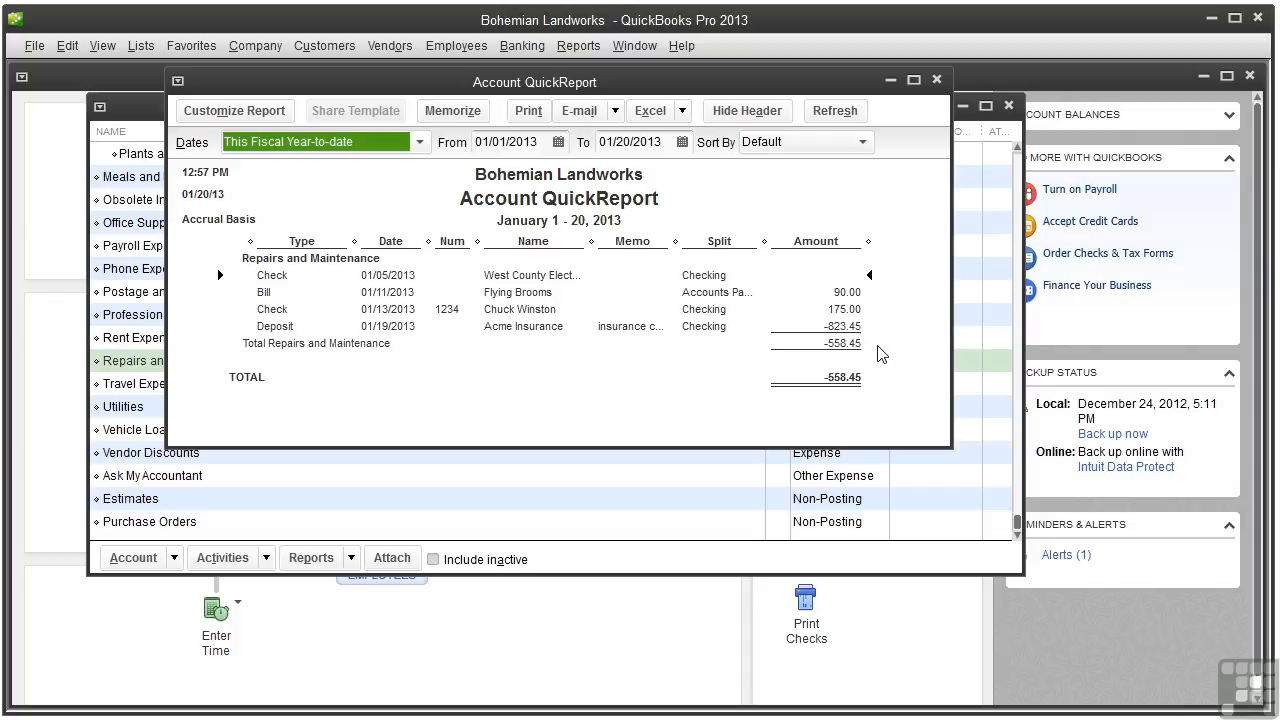
click(938, 80)
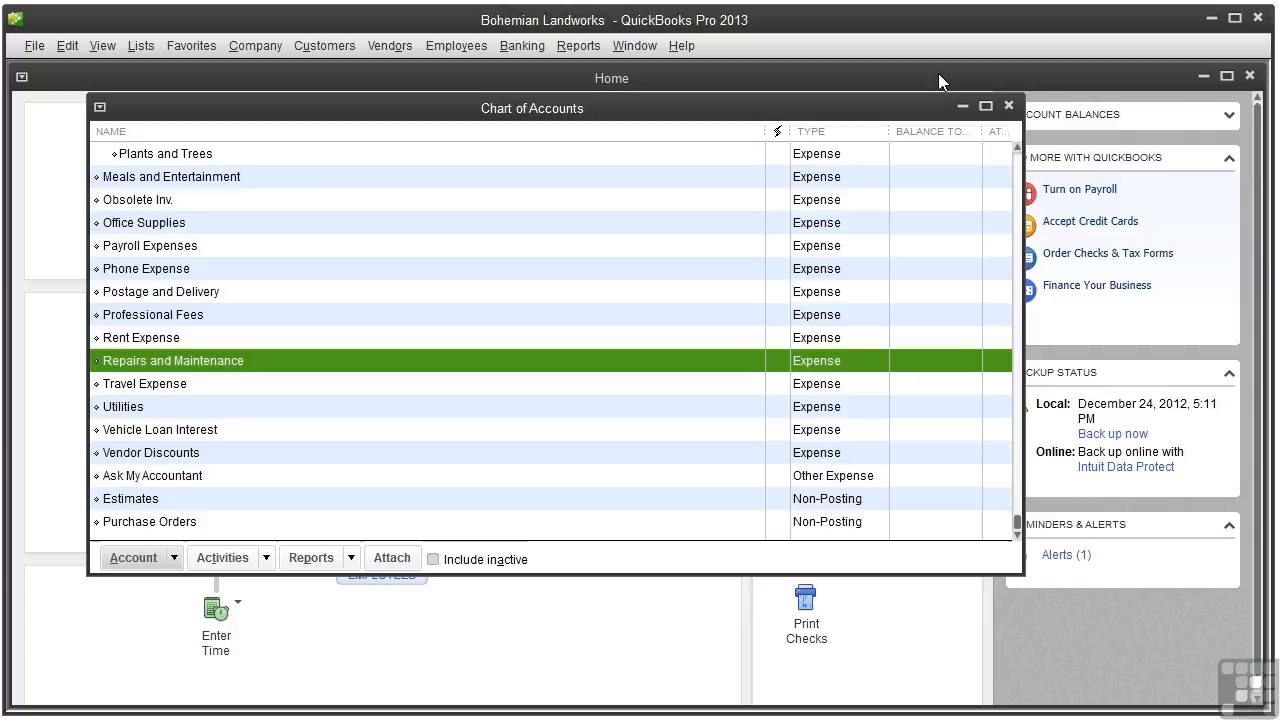
click(1008, 106)
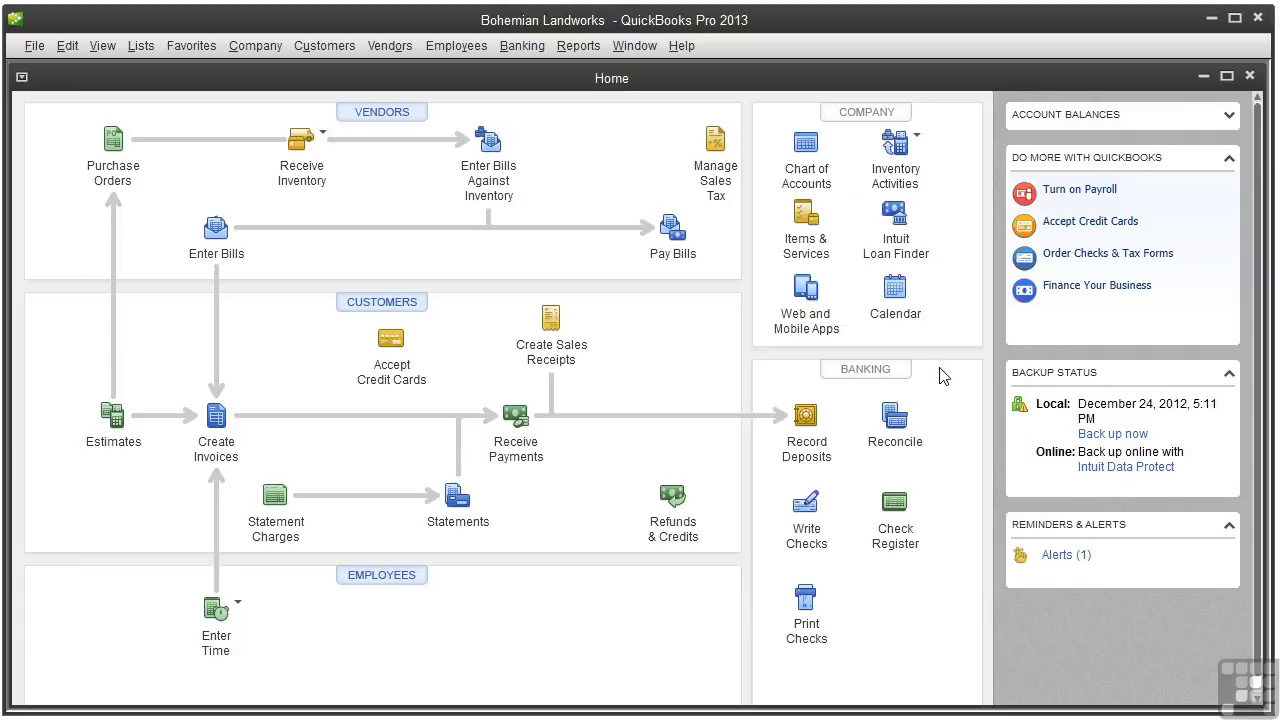
- In the Checking register, start check number 1237 dated 01/20/2013 with the individual repair vendor as the payee
click(883, 547)
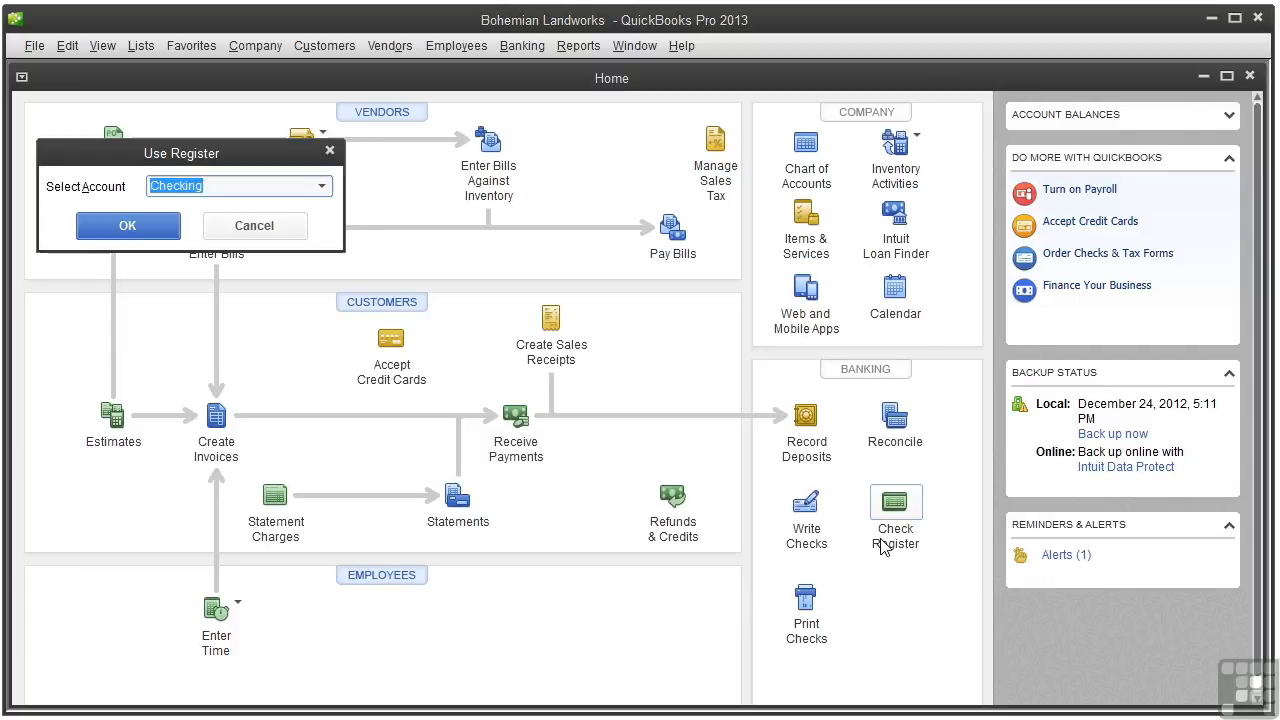
click(137, 225)
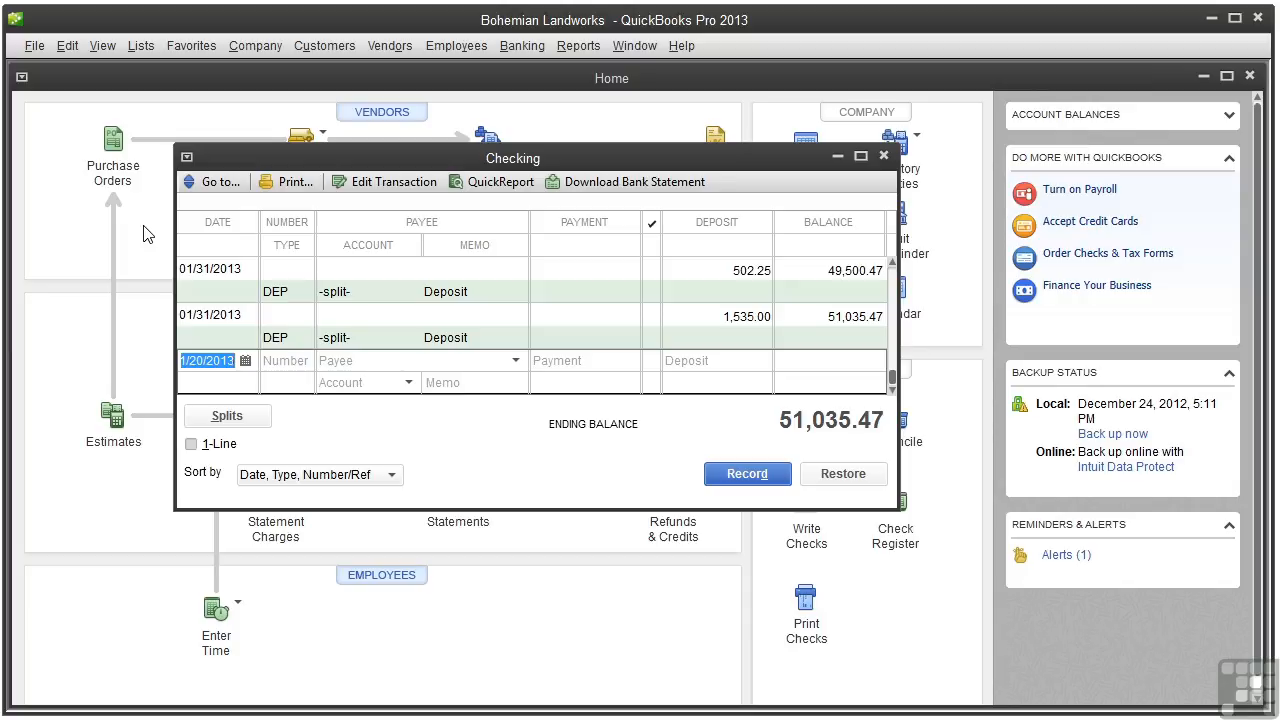
click(293, 349)
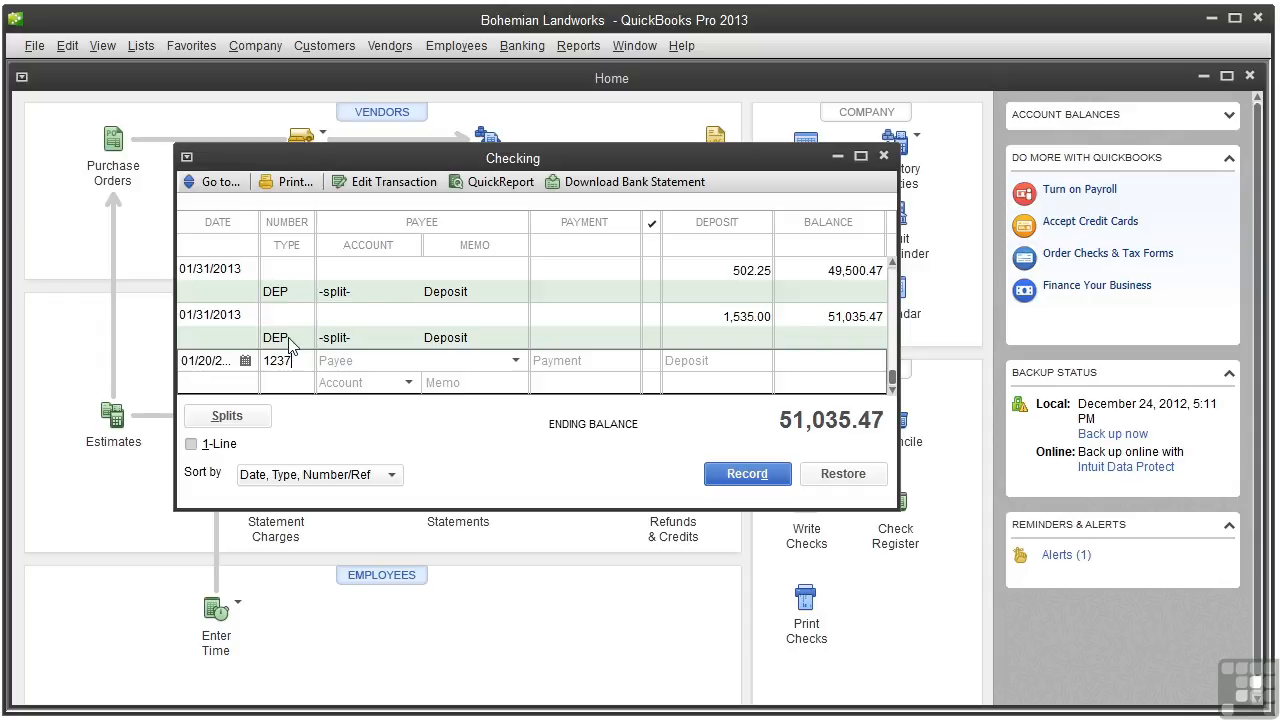
click(516, 363)
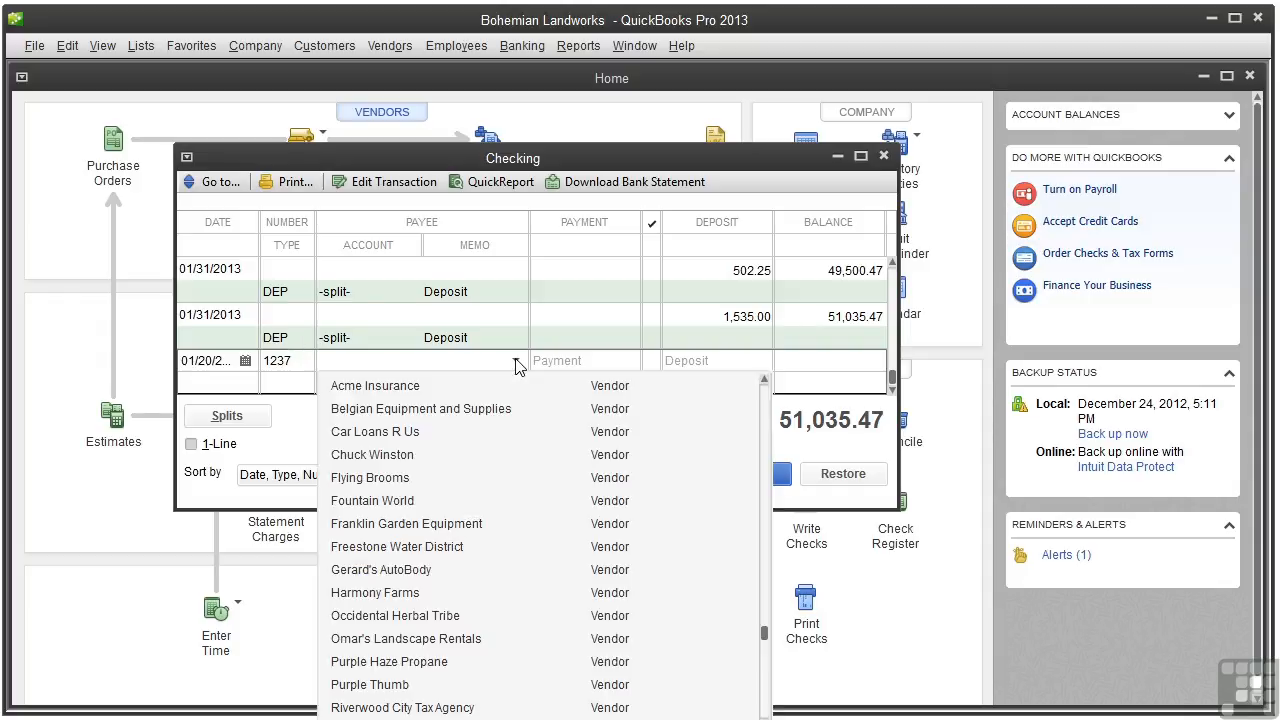
click(448, 456)
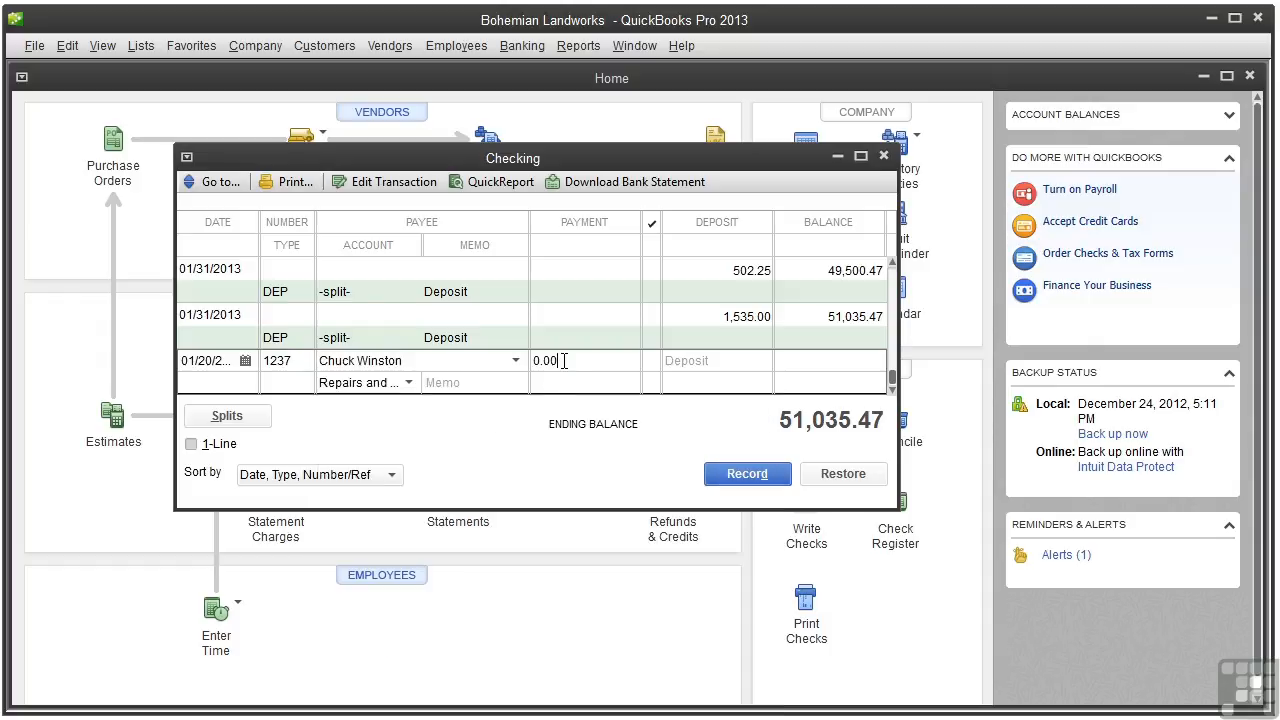
- Set the check's payment amount to 823.45, record the transaction and close the Checking register
drag(564, 361, 530, 368)
text(823.45)
click(755, 480)
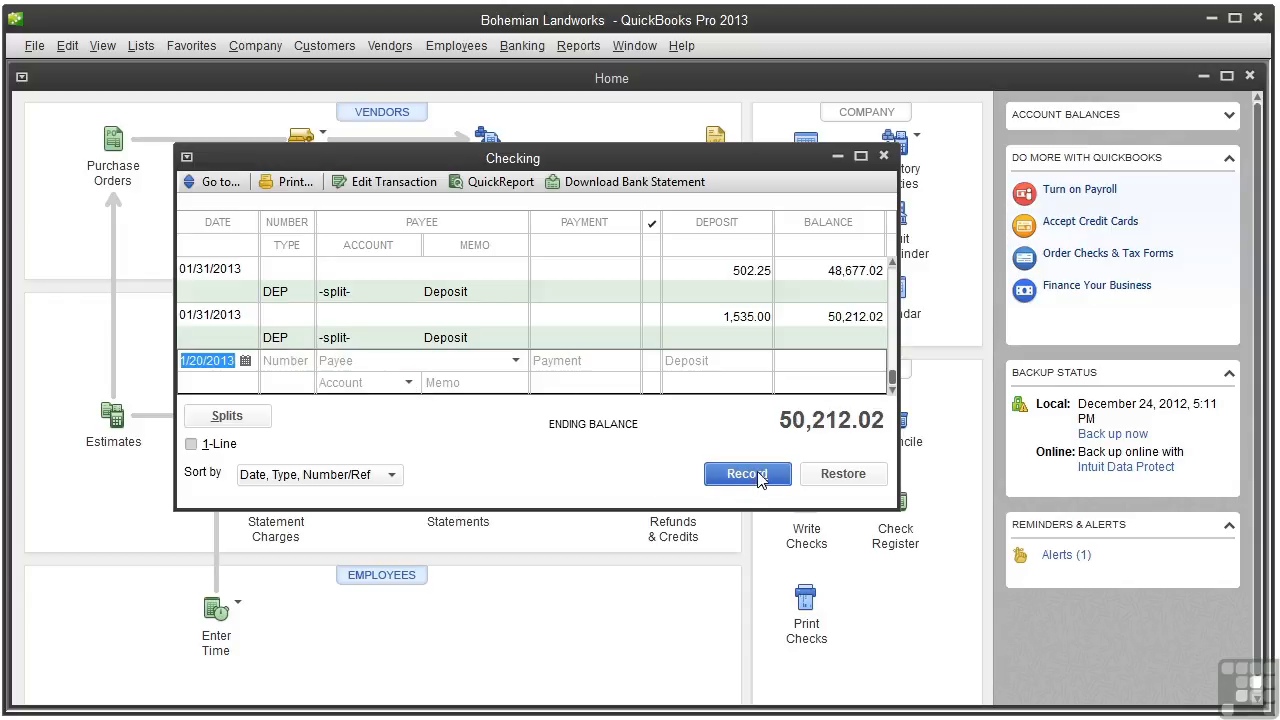
click(884, 156)
- Open the QuickReport for the Repairs and Maintenance account from the Chart of Accounts to check the repair payment against the insurance deposit
click(805, 172)
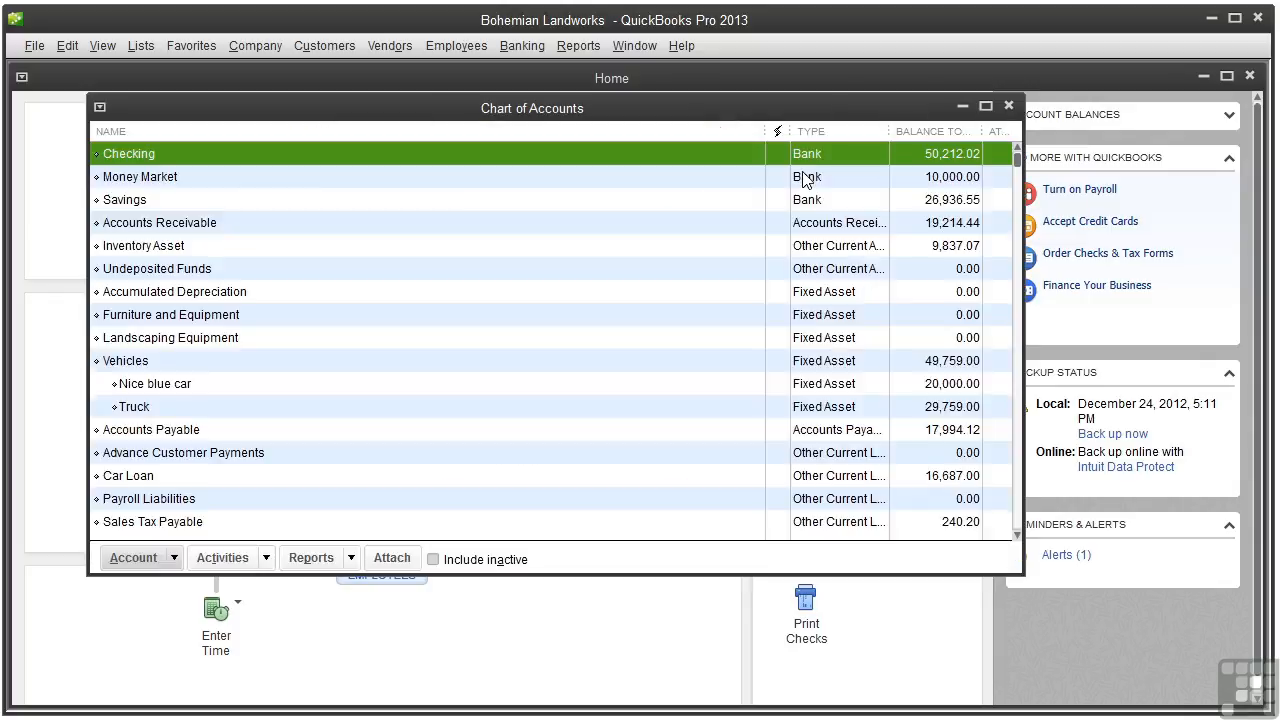
drag(1013, 160, 1040, 516)
double_click(275, 410)
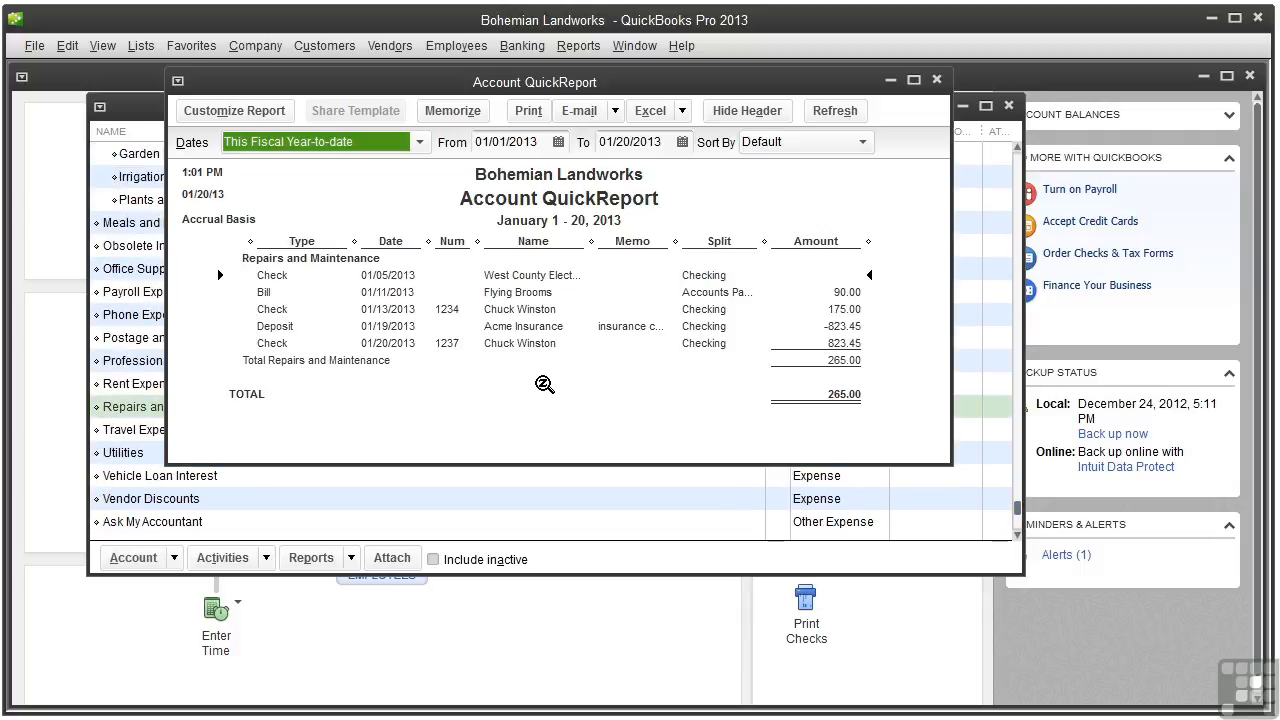